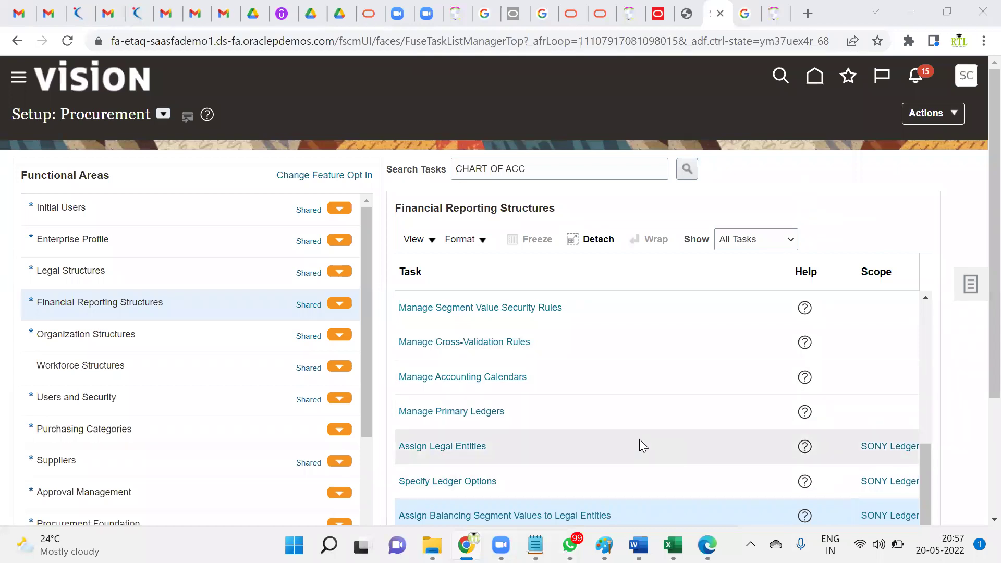
Open the Specify Ledger Options task for SONY Ledger and make the browser full screen.
{"action": "scroll", "coordinate": [641, 444], "scroll_direction": "down", "scroll_amount": 1}
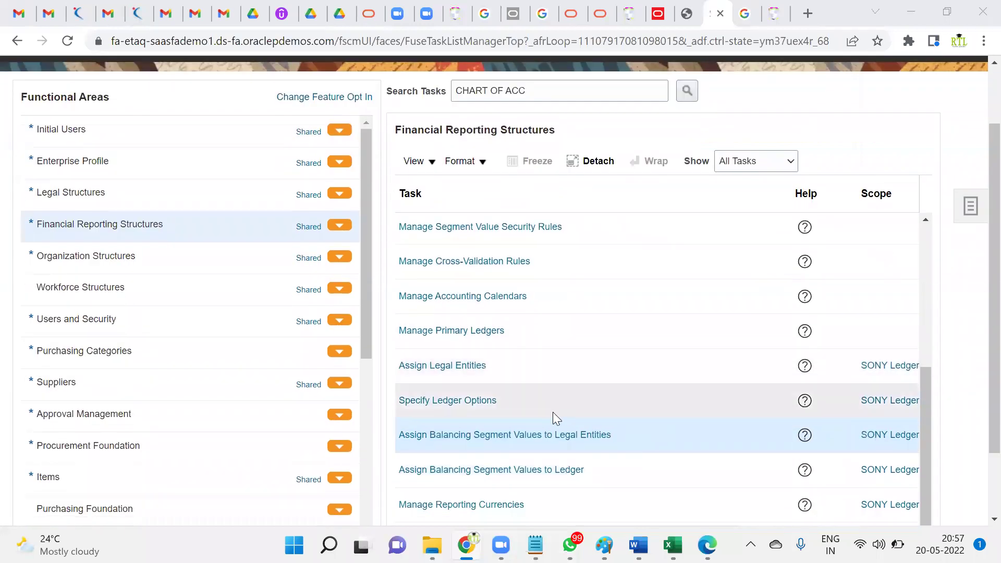
{"action": "left_click", "coordinate": [482, 401]}
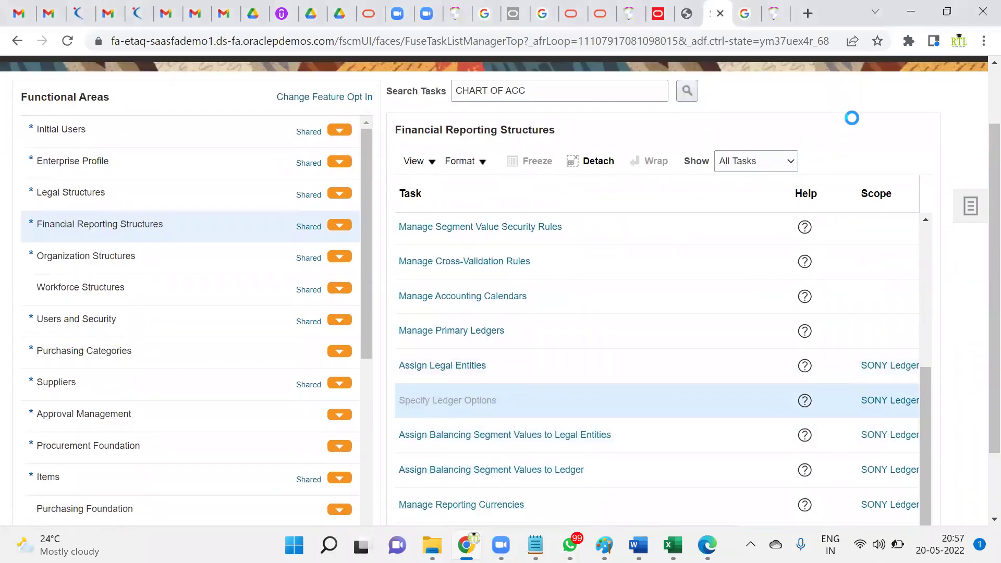
{"action": "left_click", "coordinate": [984, 41]}
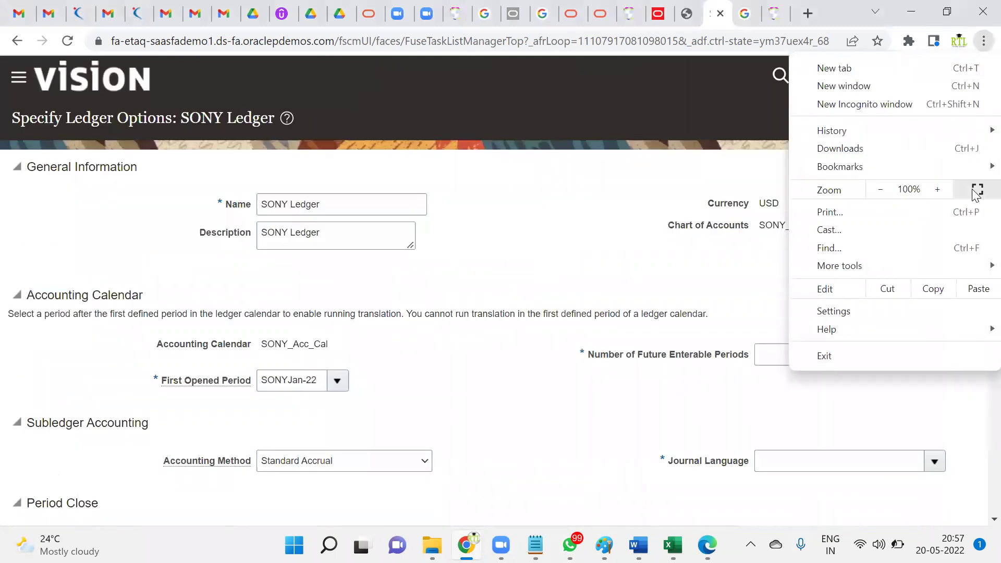
{"action": "left_click", "coordinate": [975, 190]}
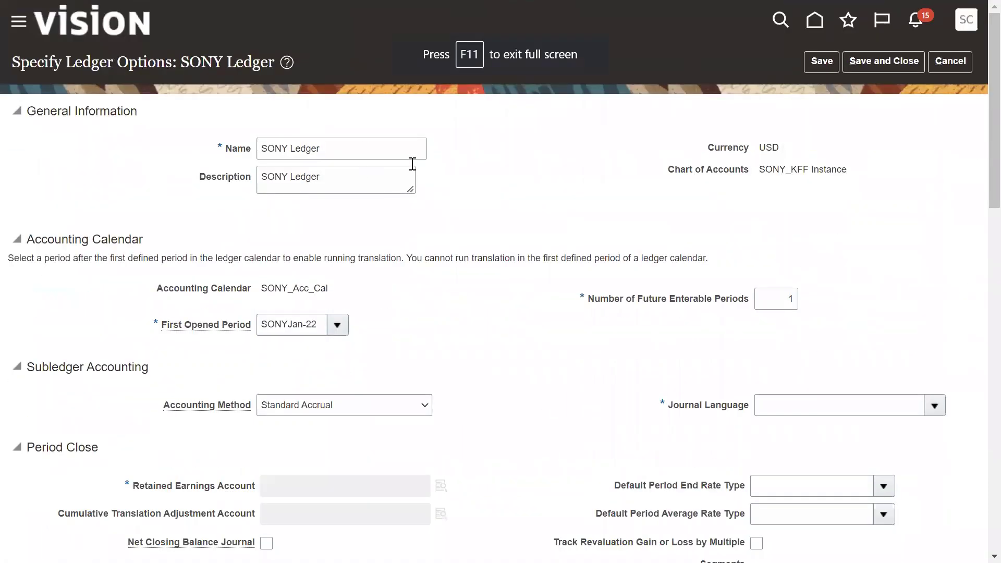
Try saving the SONY Ledger options, dismiss the missing retained earnings account error, and discard.
{"action": "scroll", "coordinate": [392, 441], "scroll_direction": "down", "scroll_amount": 2}
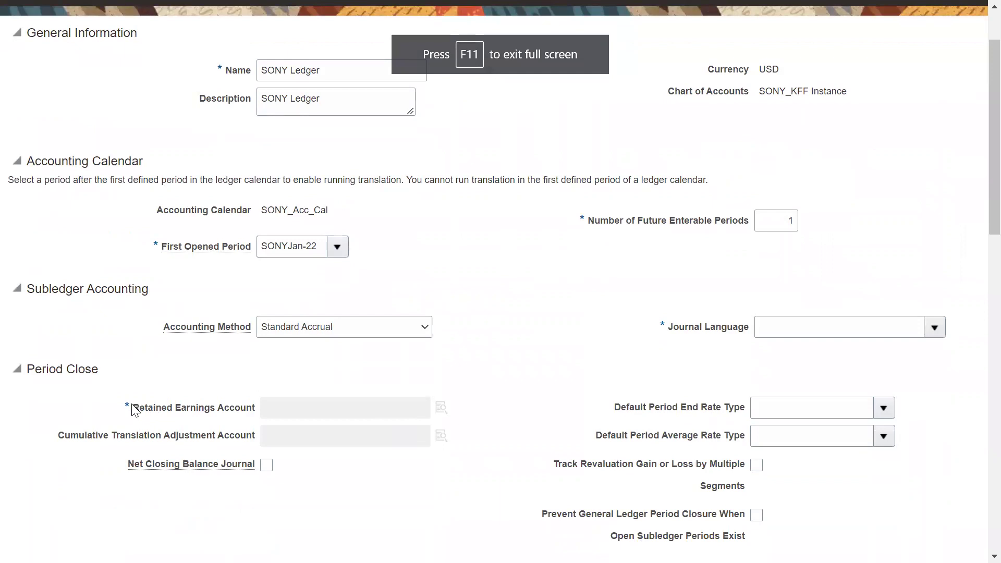
{"action": "left_click_drag", "start_coordinate": [134, 409], "coordinate": [444, 386]}
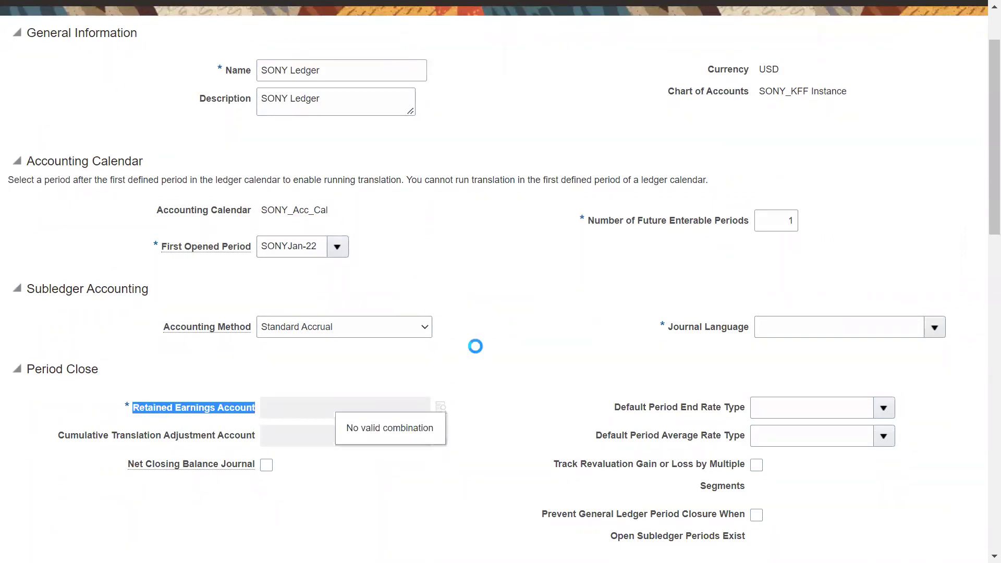
{"action": "scroll", "coordinate": [566, 331], "scroll_direction": "up", "scroll_amount": 2}
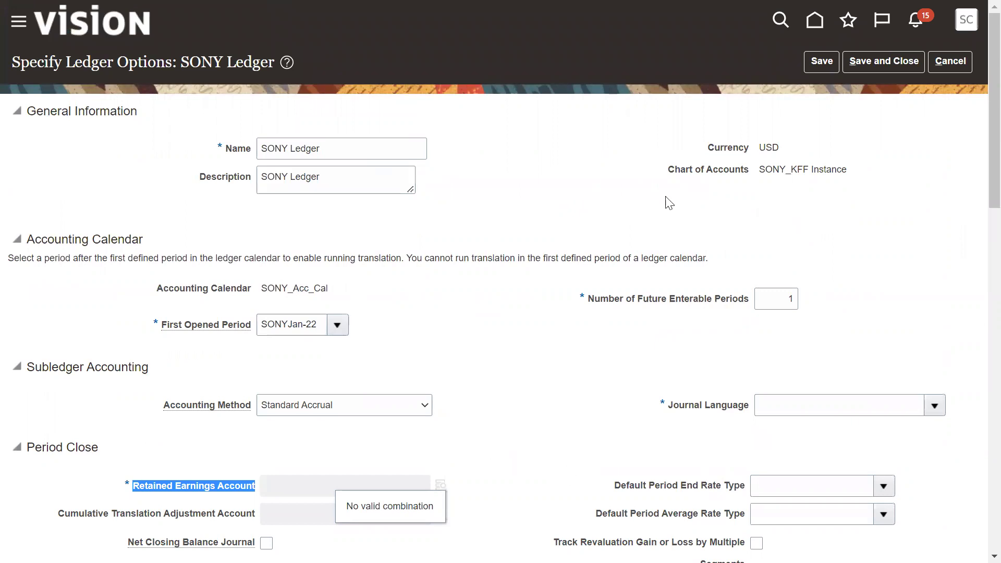
{"action": "left_click", "coordinate": [889, 66]}
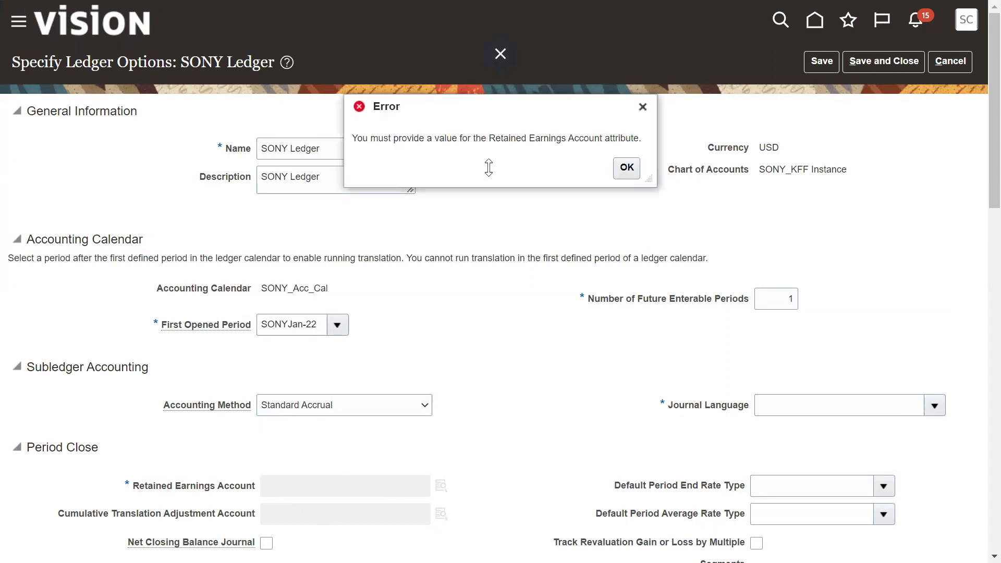
{"action": "left_click", "coordinate": [628, 167]}
{"action": "left_click", "coordinate": [962, 67]}
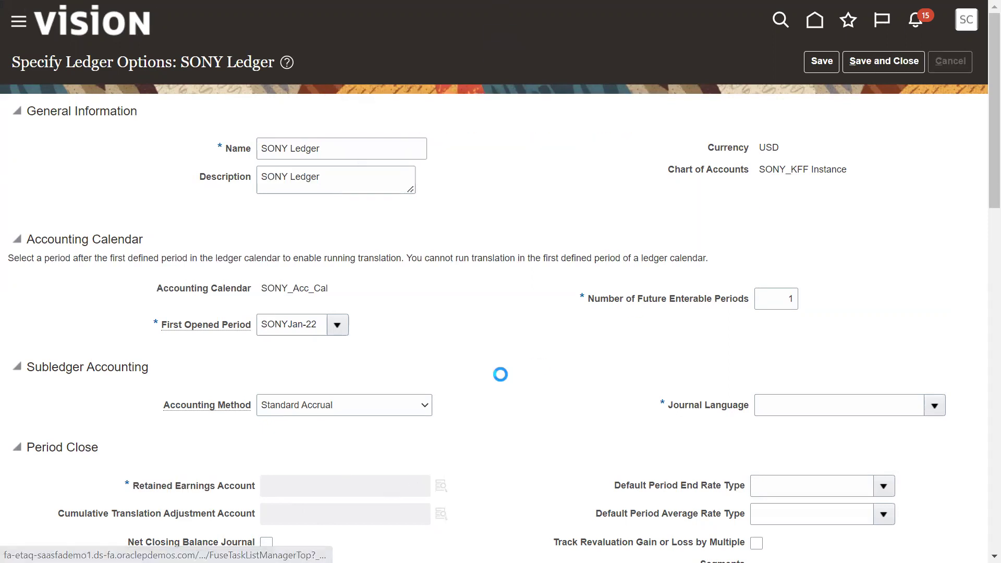
Open the navigator with Tools and Configuration expanded and go to Sandboxes.
{"action": "mouse_move", "coordinate": [475, 6]}
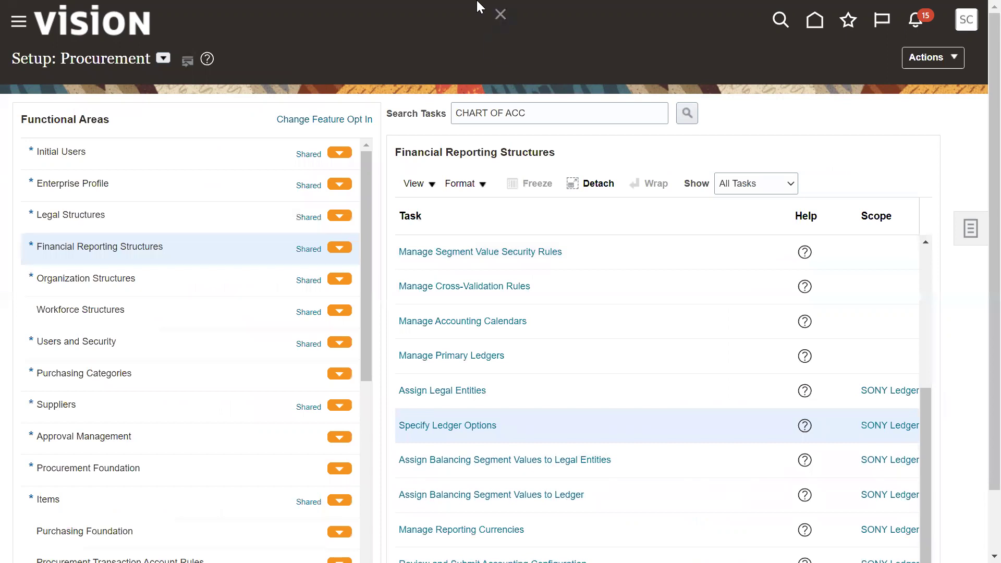
{"action": "triple_click", "coordinate": [559, 114]}
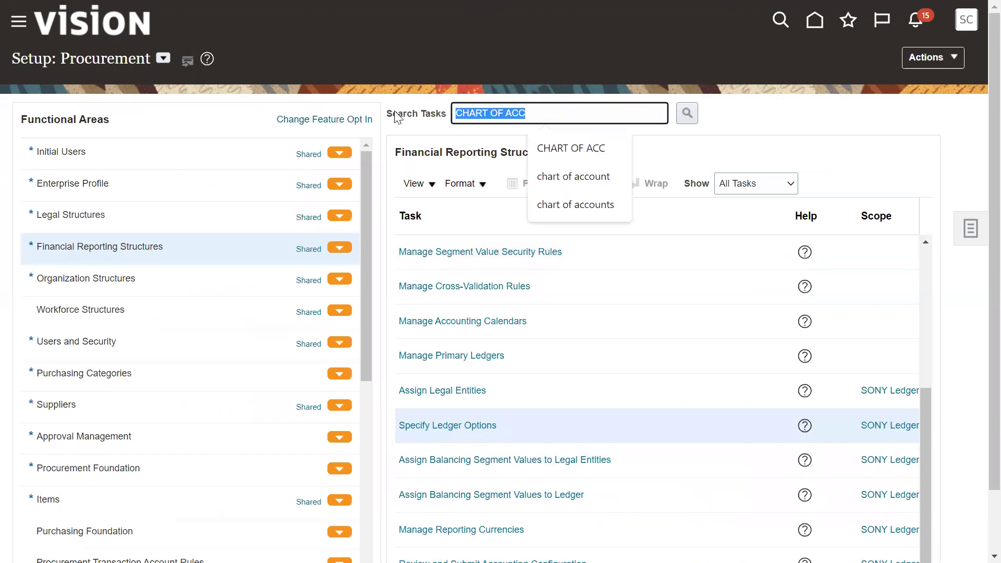
{"action": "left_click", "coordinate": [464, 134]}
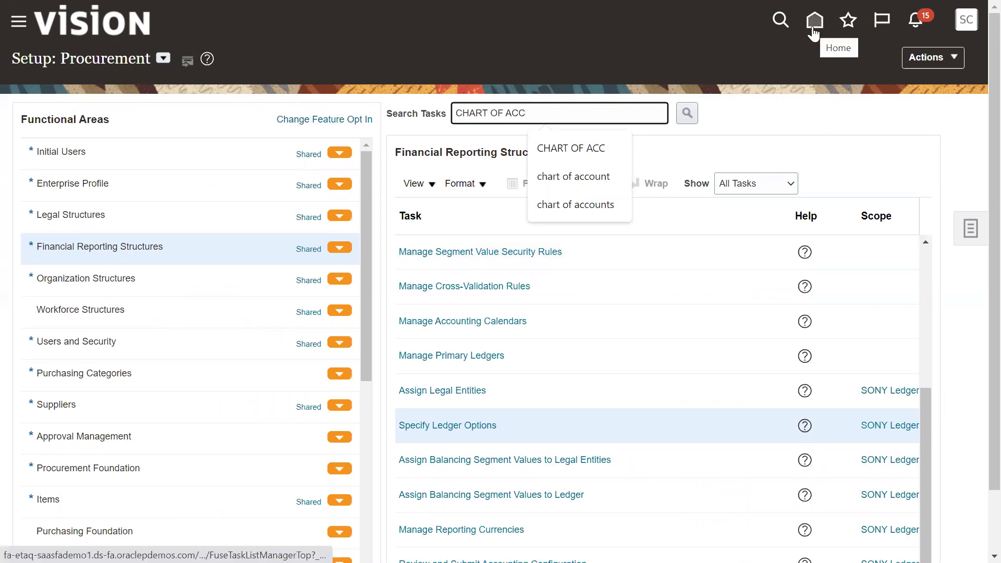
{"action": "left_click", "coordinate": [309, 263]}
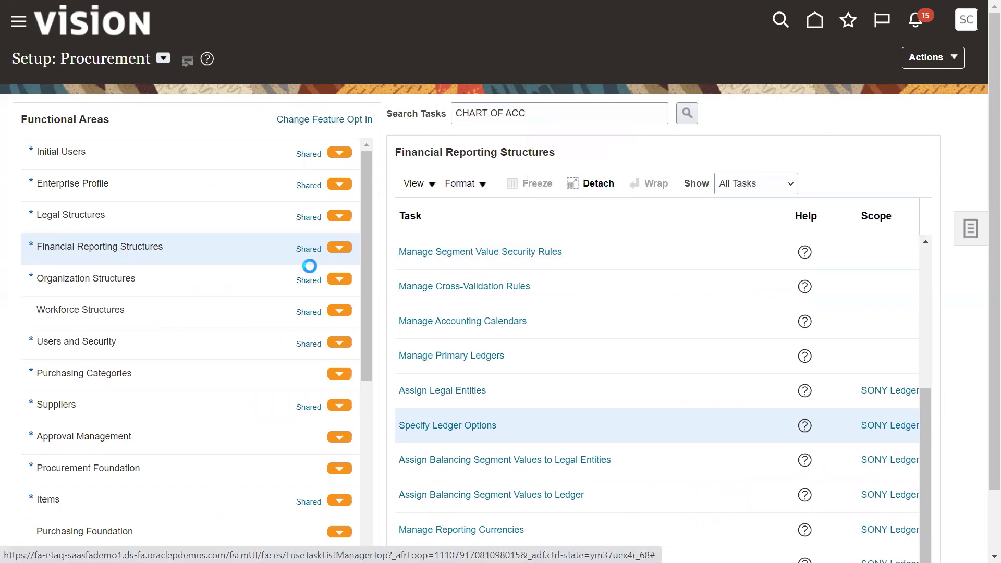
{"action": "scroll", "coordinate": [195, 396], "scroll_direction": "down", "scroll_amount": 7}
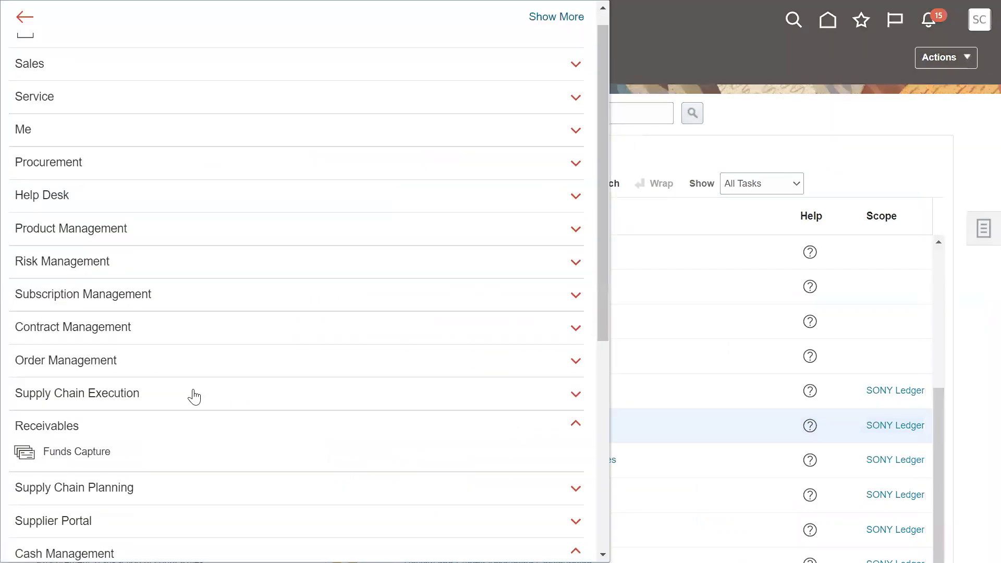
{"action": "left_click", "coordinate": [194, 394]}
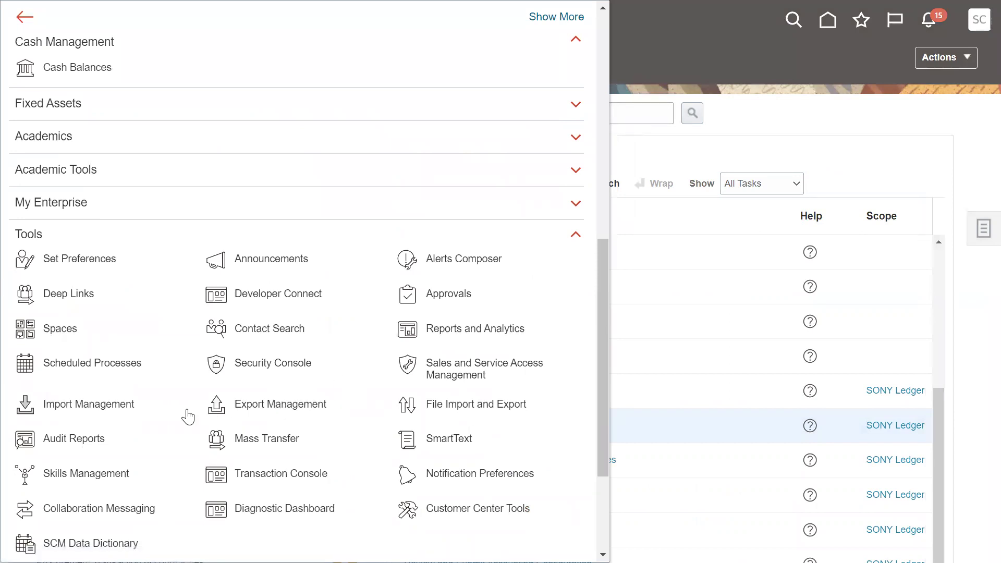
{"action": "scroll", "coordinate": [200, 459], "scroll_direction": "down", "scroll_amount": 3}
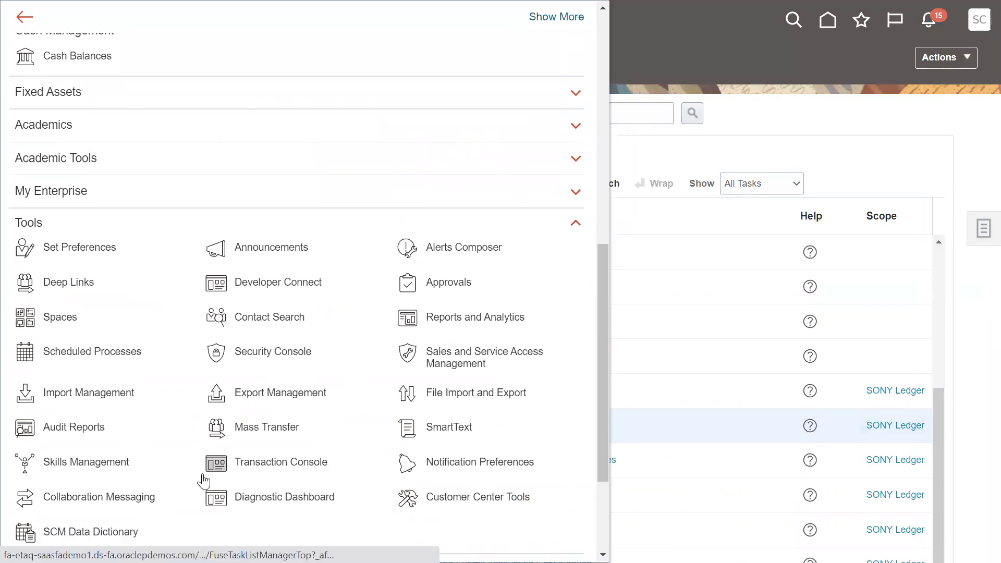
{"action": "left_click", "coordinate": [87, 415]}
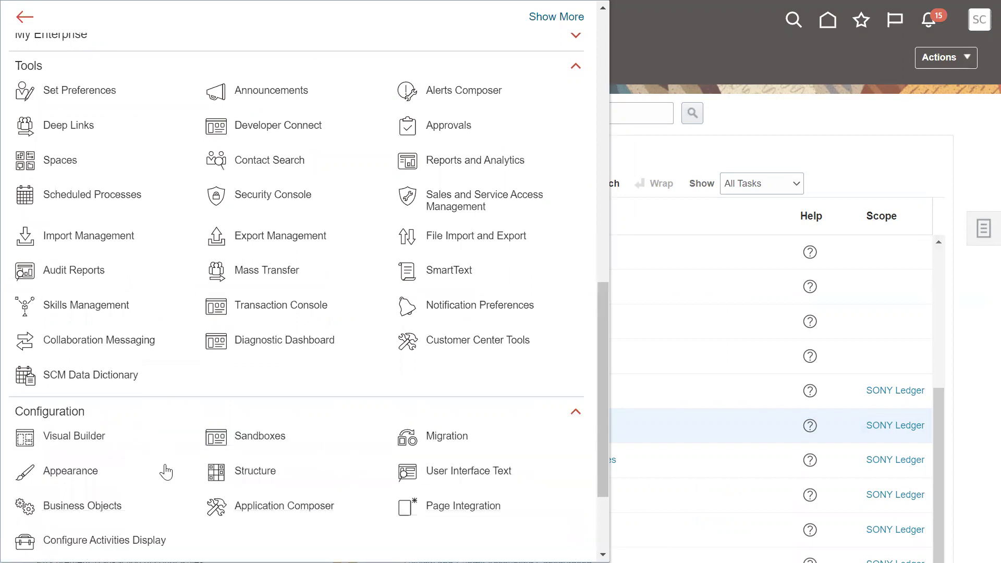
{"action": "left_click", "coordinate": [264, 441]}
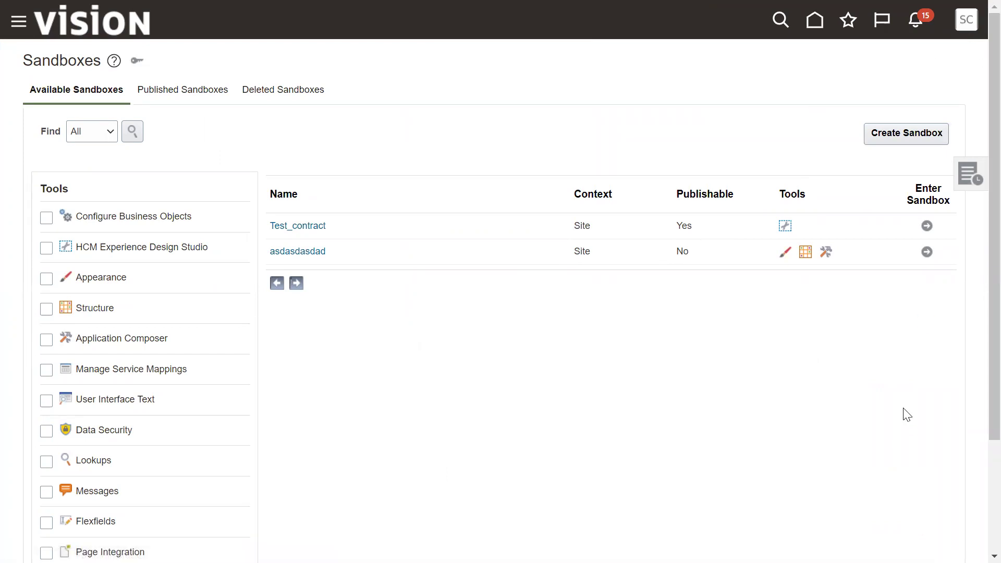
Go to Setup and Maintenance, which opens on the Compensation Management setup tasks.
{"action": "left_click", "coordinate": [740, 259]}
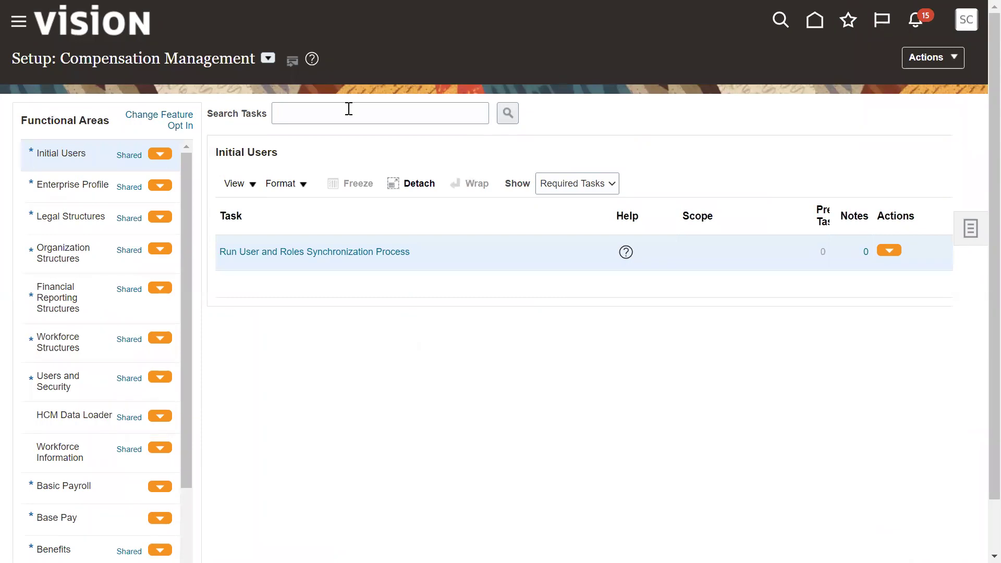
Switch setup to Financials and open Manage Chart of Accounts Structures through a CHART OF ACC search.
{"action": "left_click", "coordinate": [268, 58]}
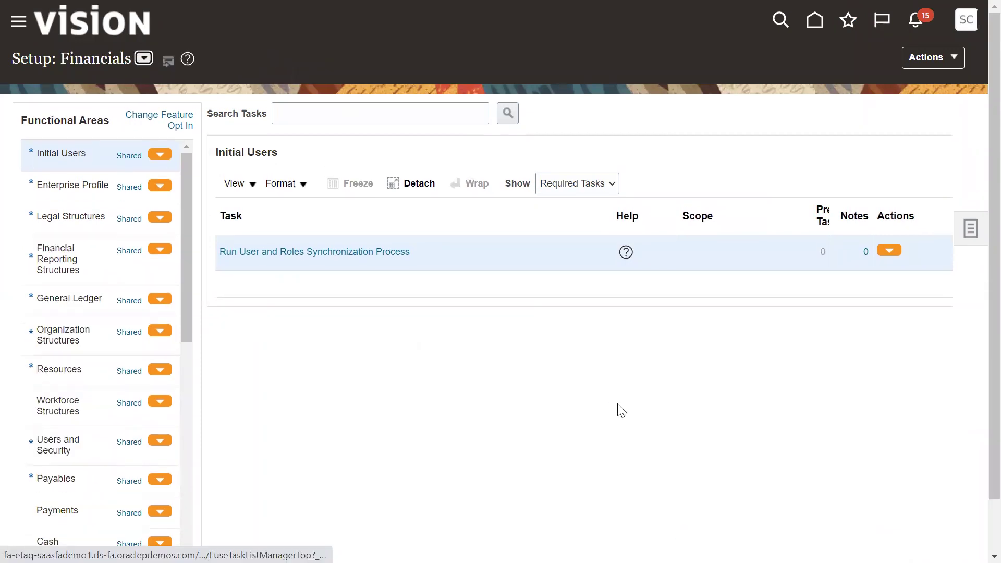
{"action": "left_click", "coordinate": [402, 104]}
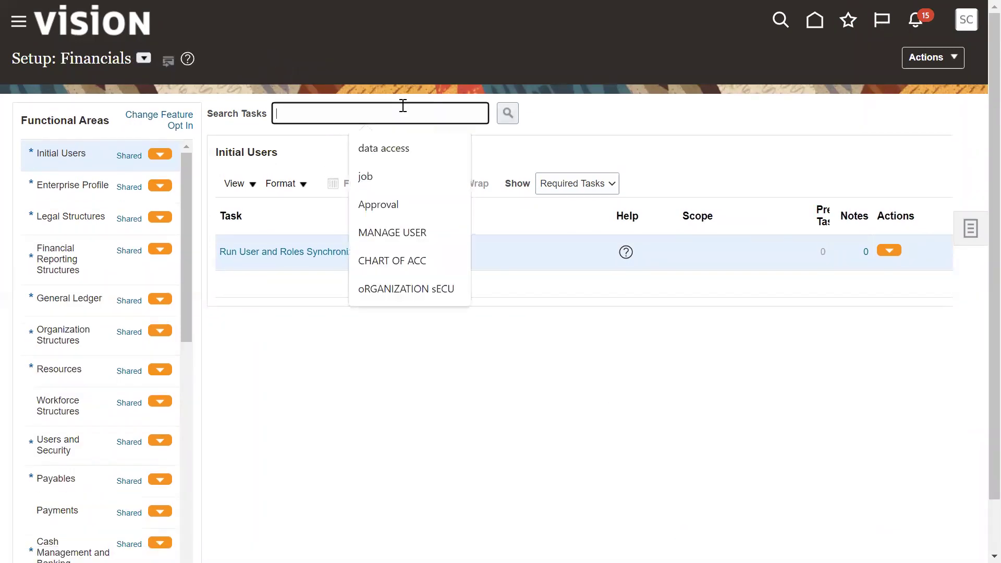
{"action": "left_click", "coordinate": [419, 261]}
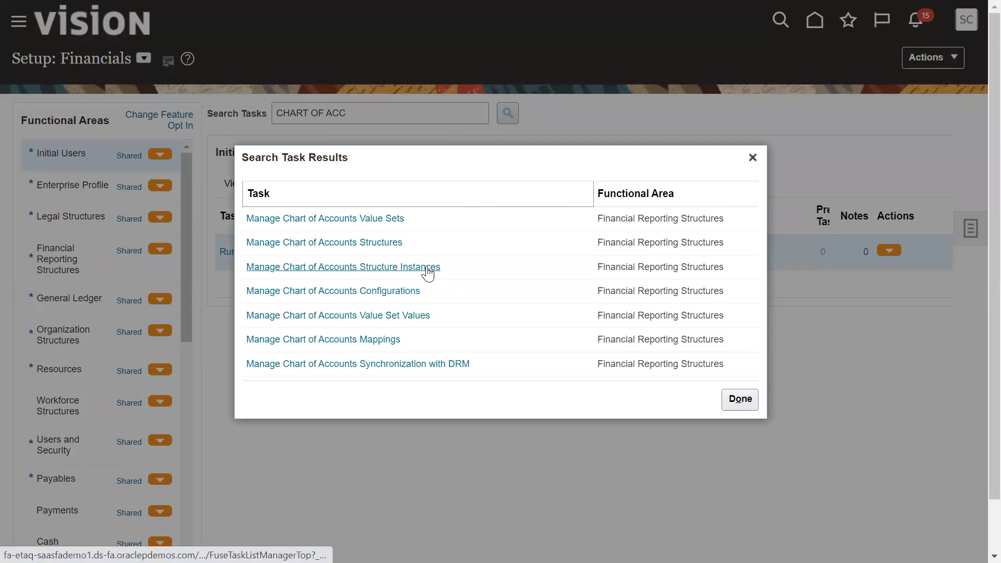
{"action": "left_click", "coordinate": [390, 245]}
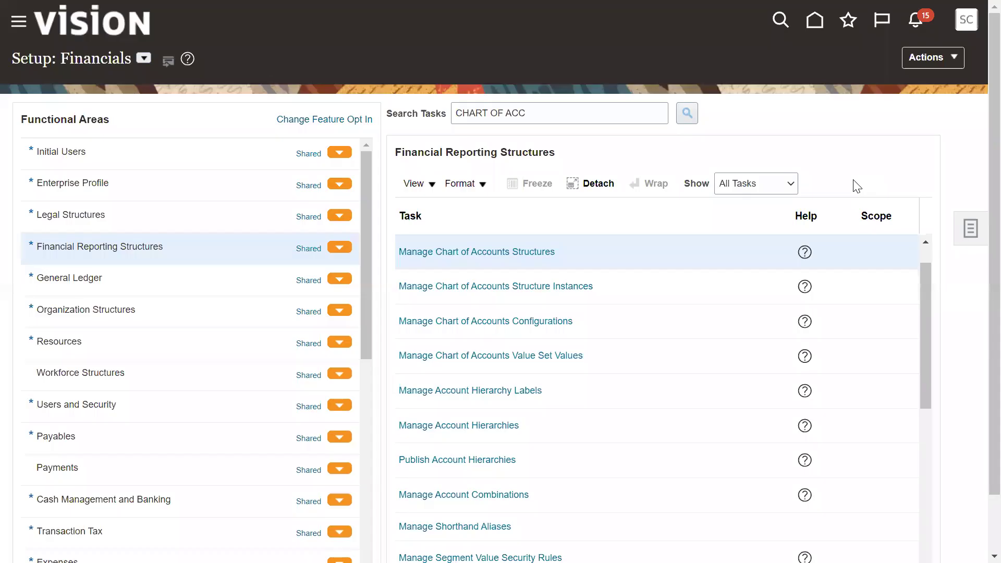
{"action": "left_click", "coordinate": [521, 254]}
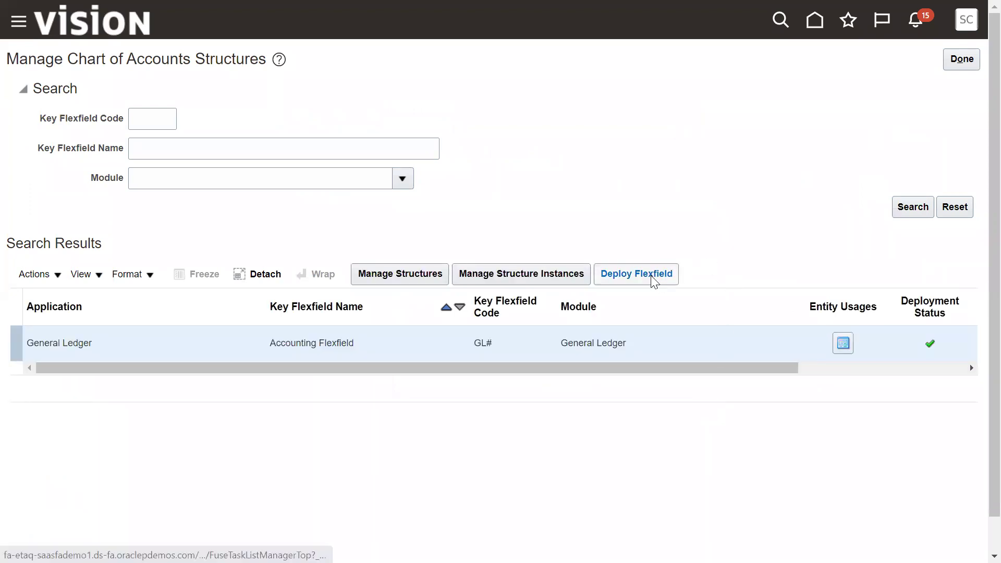
Deploy the Accounting Flexfield (GL#) chart of accounts structure.
{"action": "left_click", "coordinate": [652, 277]}
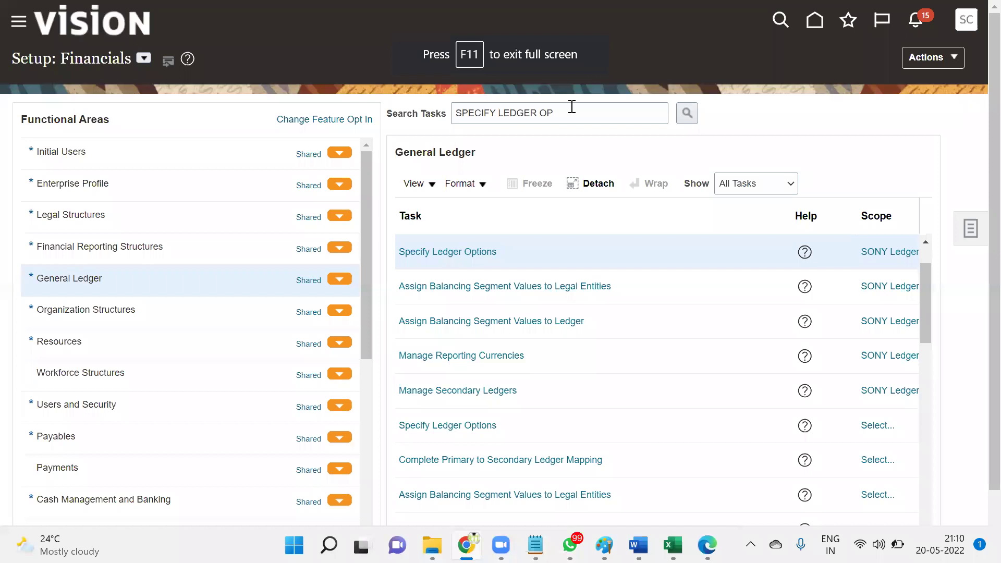
Search tasks for CHART OF ACC and open Manage Chart of Accounts Structures from the results.
{"action": "triple_click", "coordinate": [572, 107]}
{"action": "type", "text": "CHART OF"}
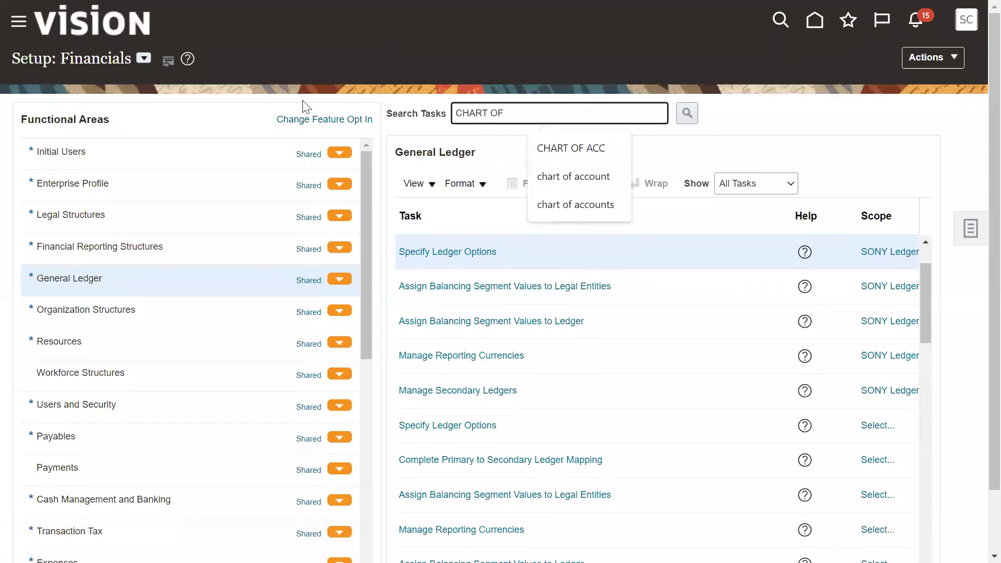
{"action": "left_click", "coordinate": [553, 148]}
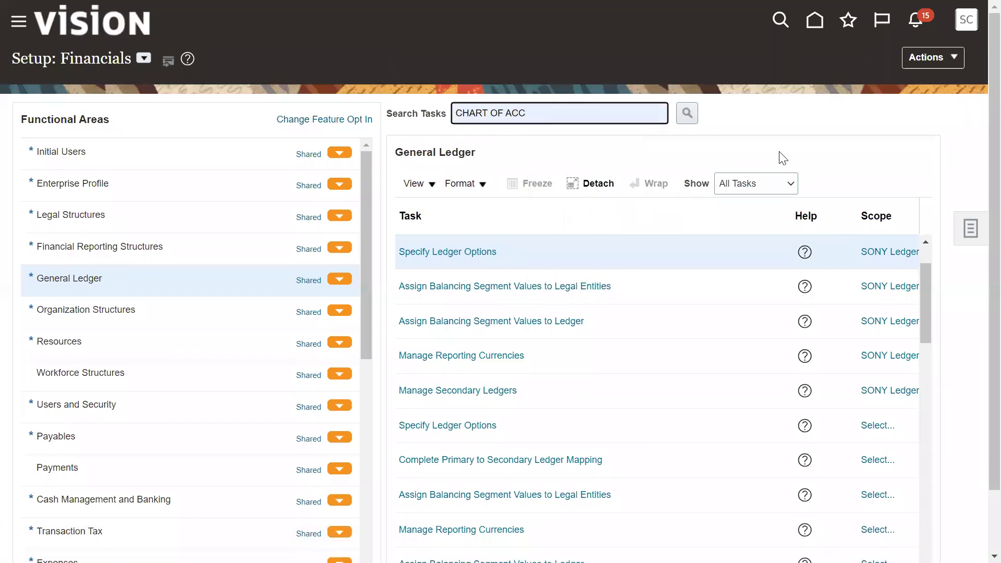
{"action": "left_click", "coordinate": [688, 114]}
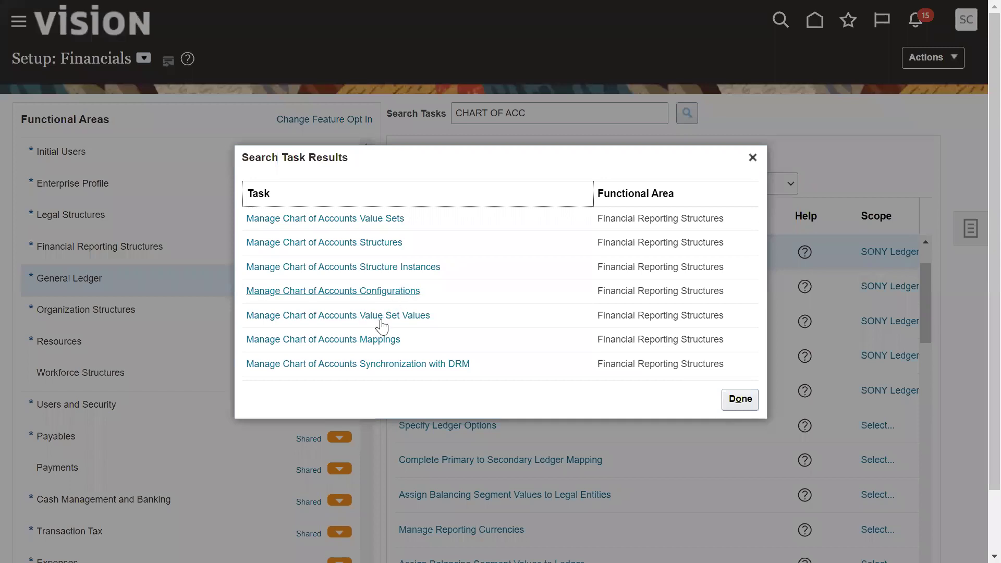
{"action": "left_click", "coordinate": [355, 243]}
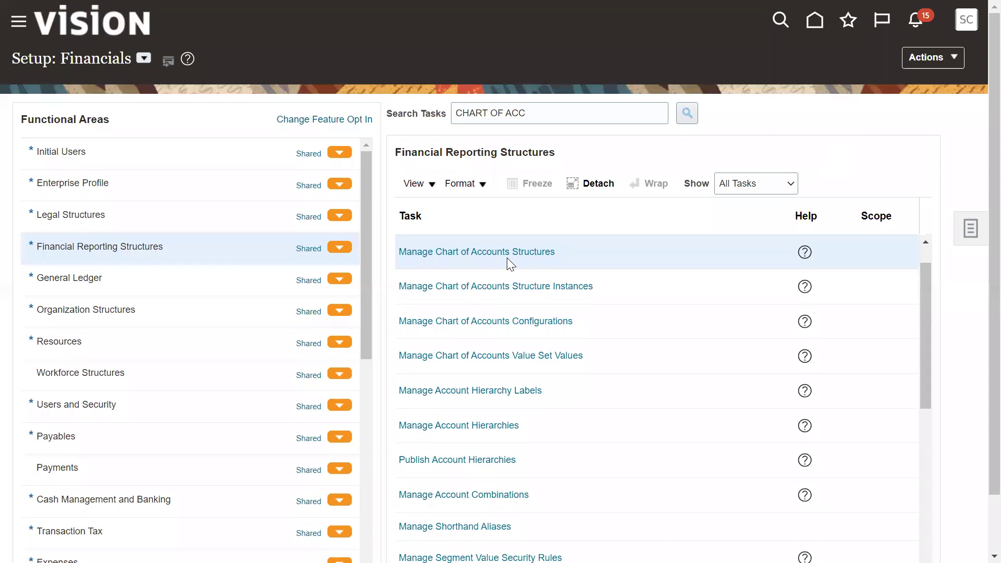
{"action": "left_click", "coordinate": [510, 253]}
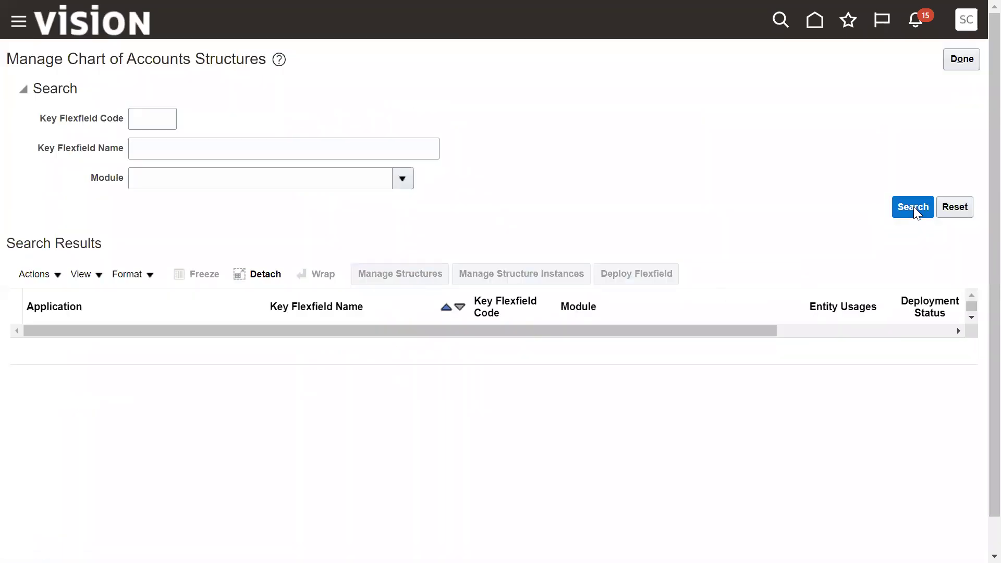
List the GL# Accounting Flexfield structure, confirm it is deployed, and return to Setup: Financials.
{"action": "left_click", "coordinate": [912, 208]}
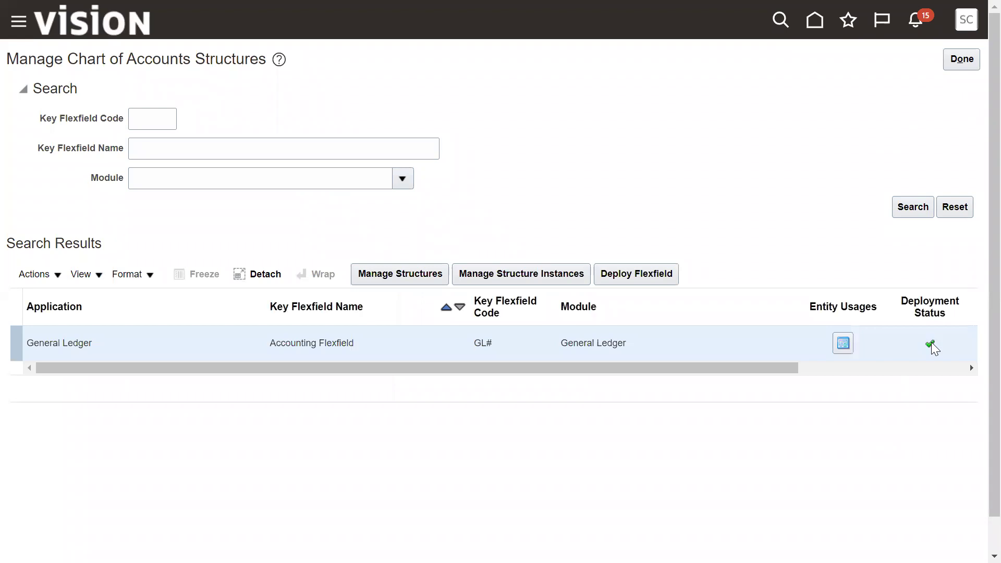
{"action": "left_click", "coordinate": [961, 60]}
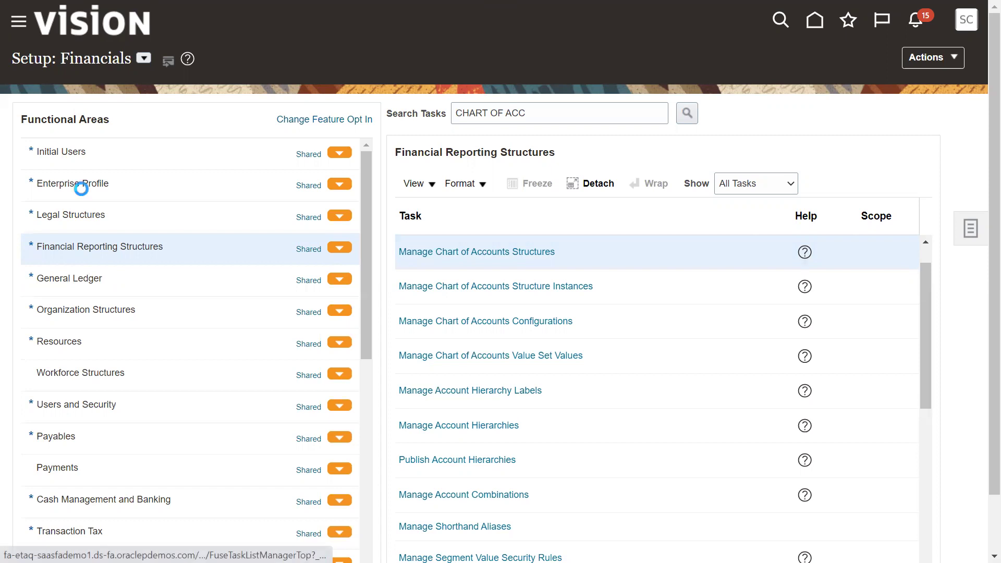
Open the Sandboxes page listing TEST111, Test_contract and asdasdasd.
{"action": "scroll", "coordinate": [187, 457], "scroll_direction": "down", "scroll_amount": 6}
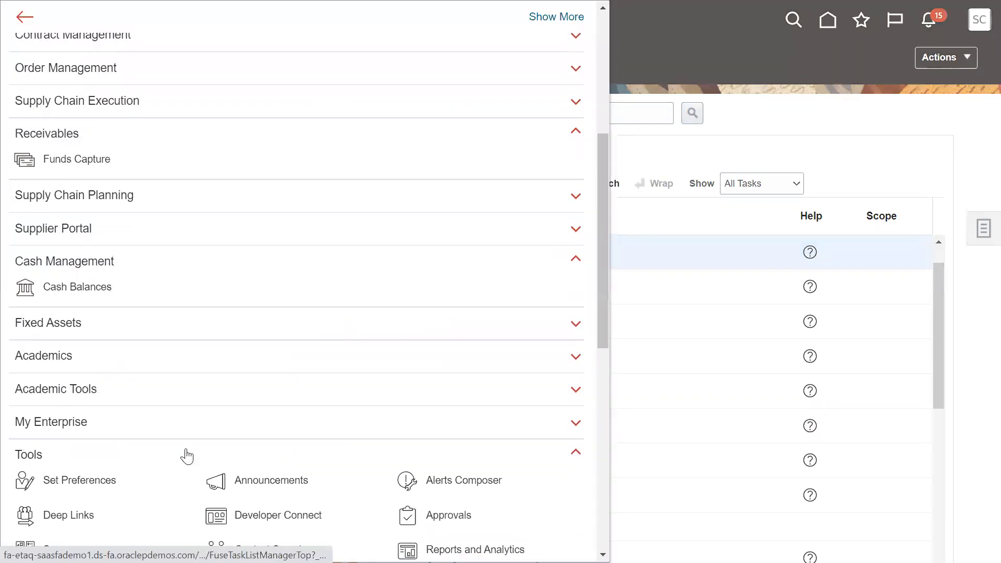
{"action": "scroll", "coordinate": [116, 434], "scroll_direction": "down", "scroll_amount": 6}
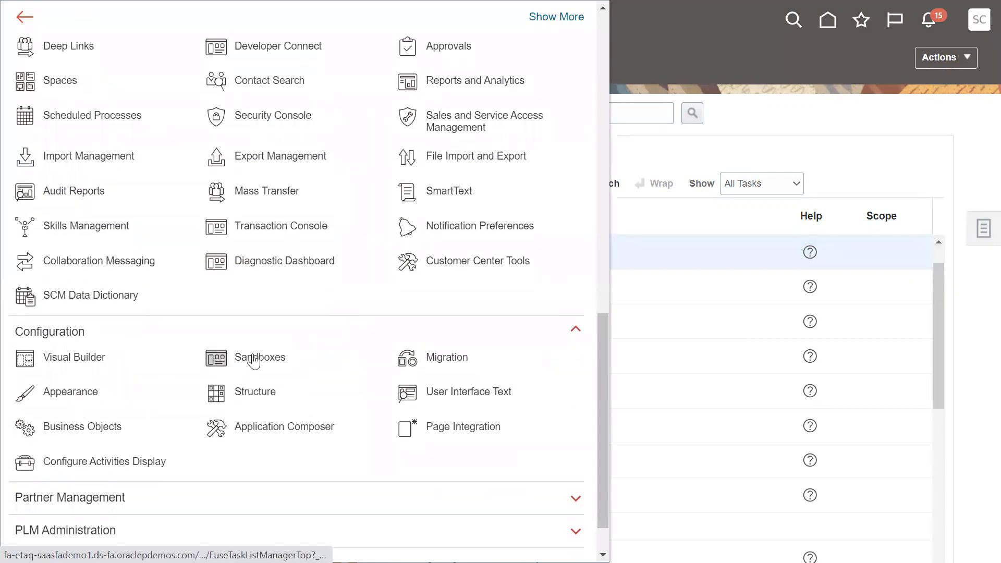
{"action": "left_click", "coordinate": [254, 361]}
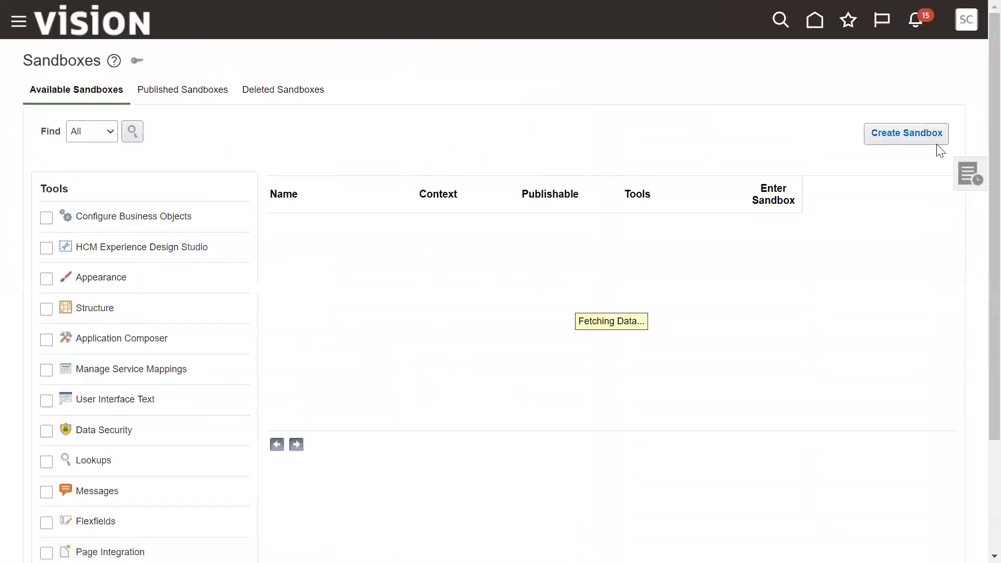
{"action": "left_click", "coordinate": [912, 134]}
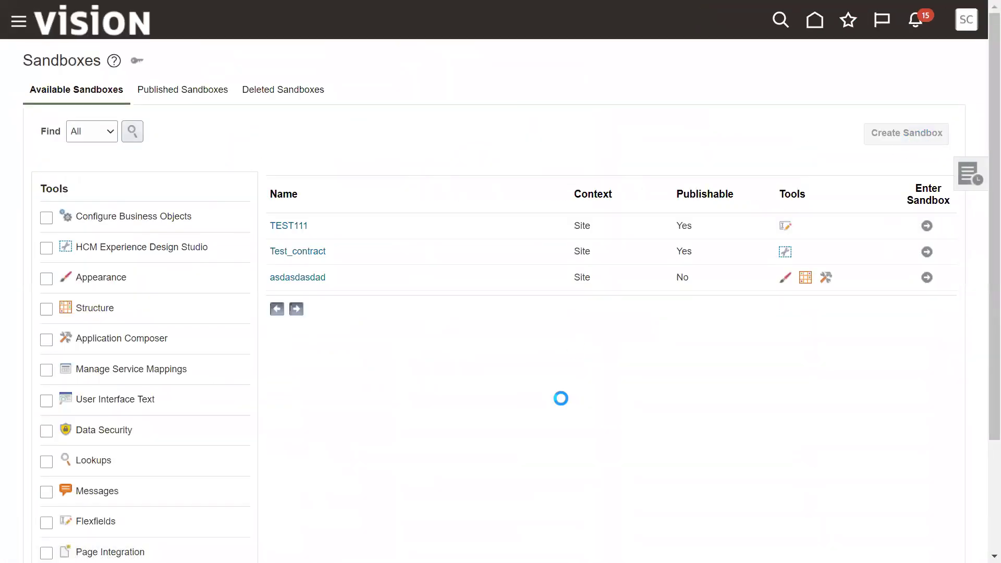
Create the publishable sandbox 'SONY Sandbox' with the same description and enter it.
{"action": "left_click", "coordinate": [163, 102]}
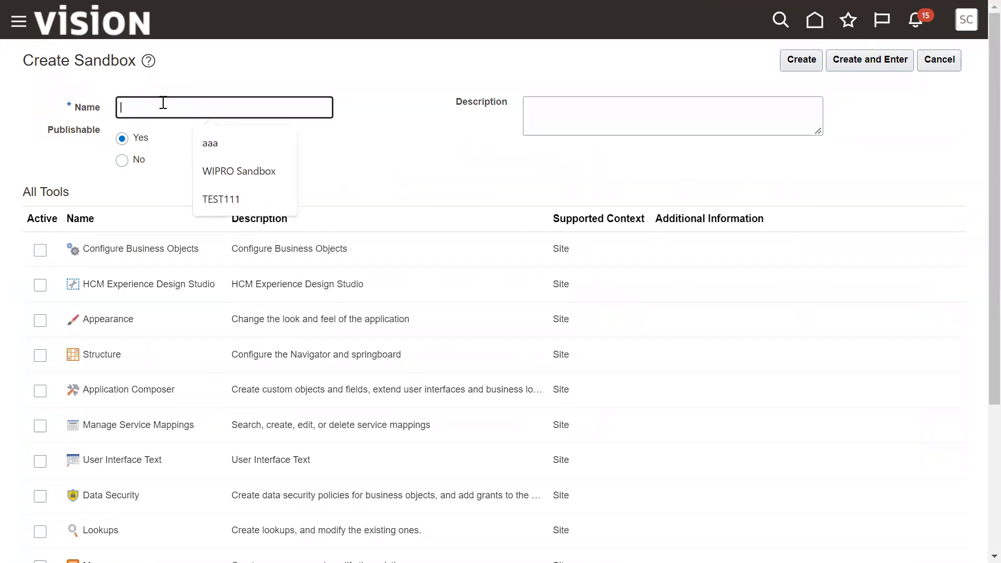
{"action": "type", "text": "SONY Sandbox"}
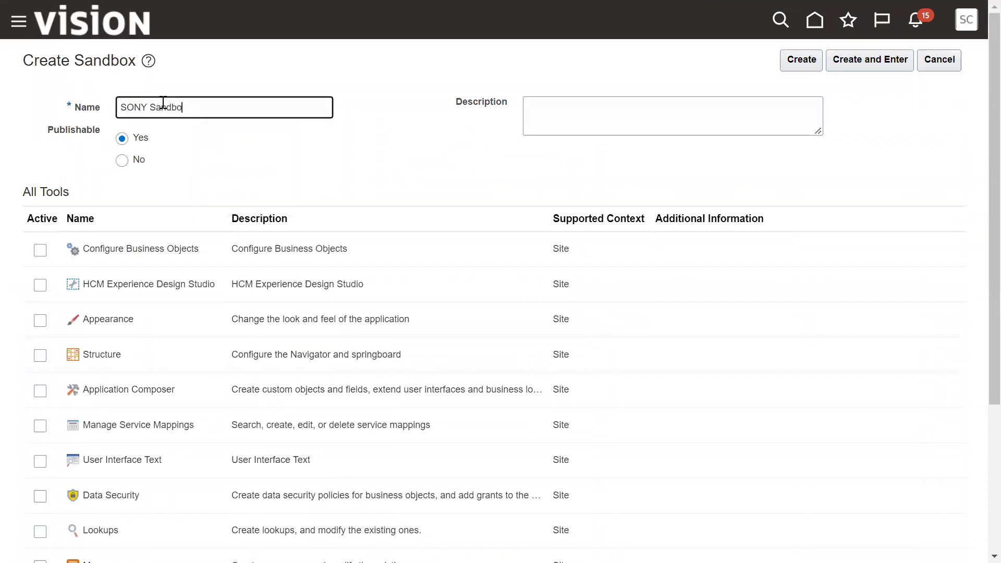
{"action": "left_click", "coordinate": [653, 109]}
{"action": "triple_click", "coordinate": [219, 111]}
{"action": "key", "text": "ctrl+c"}
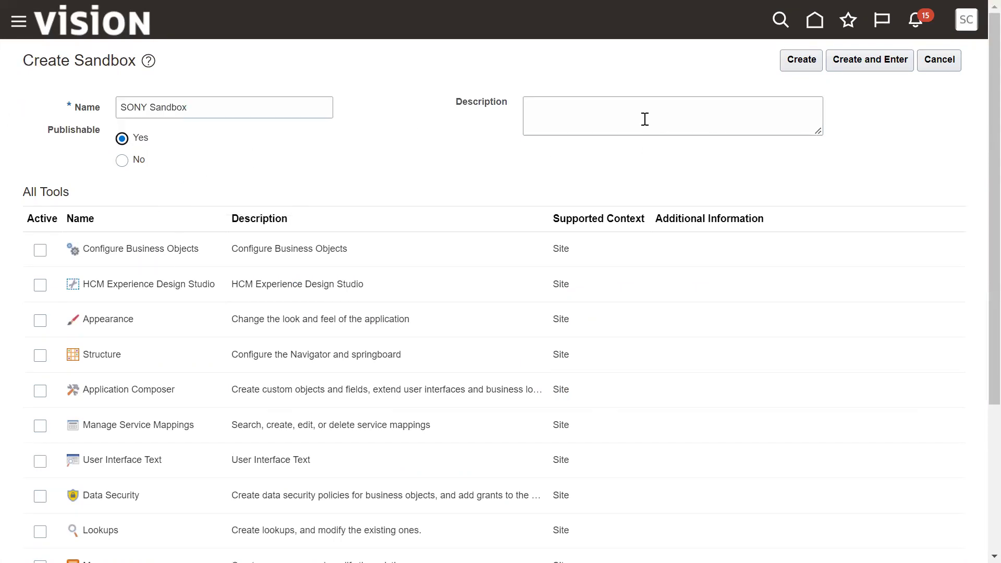
{"action": "left_click", "coordinate": [644, 118]}
{"action": "key", "text": "ctrl+v"}
{"action": "left_click", "coordinate": [879, 66]}
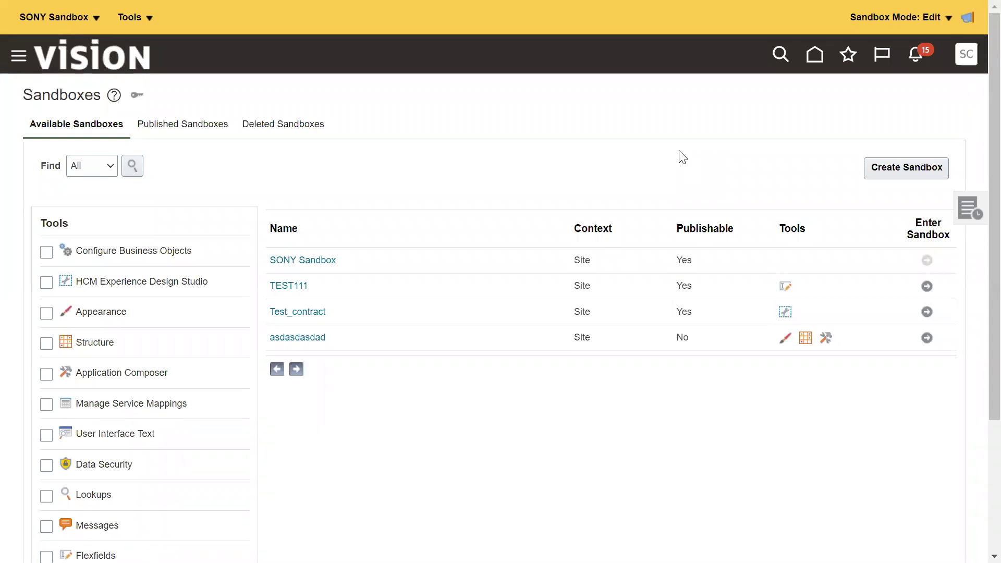
Leave SONY Sandbox, confirming with Yes, and return to the home page.
{"action": "left_click", "coordinate": [97, 19]}
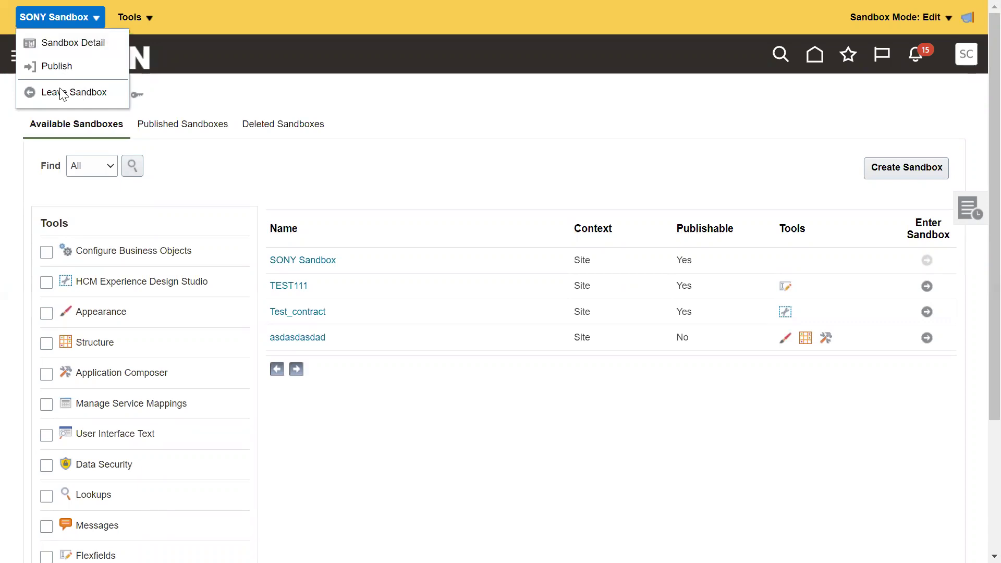
{"action": "left_click", "coordinate": [63, 94]}
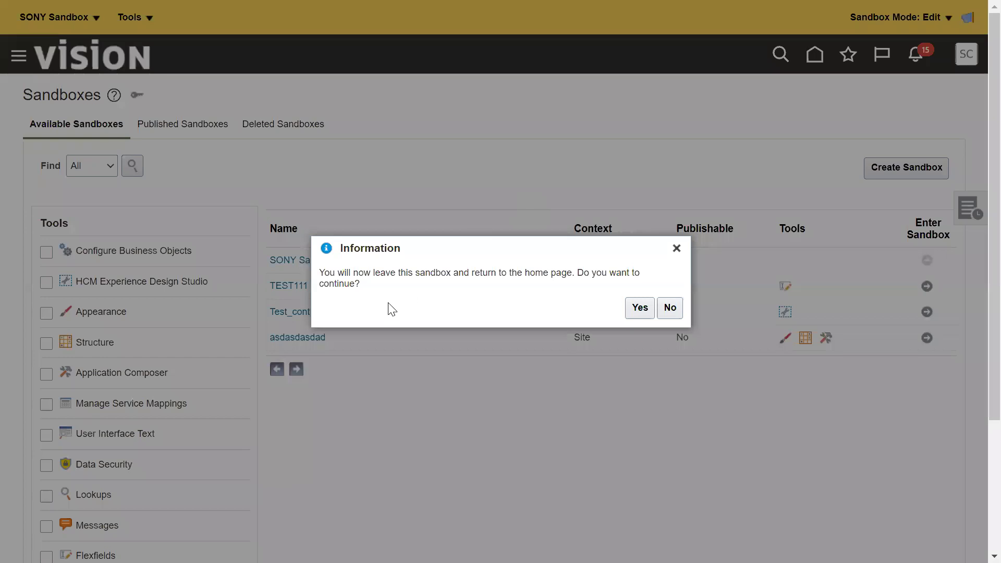
{"action": "left_click", "coordinate": [635, 310]}
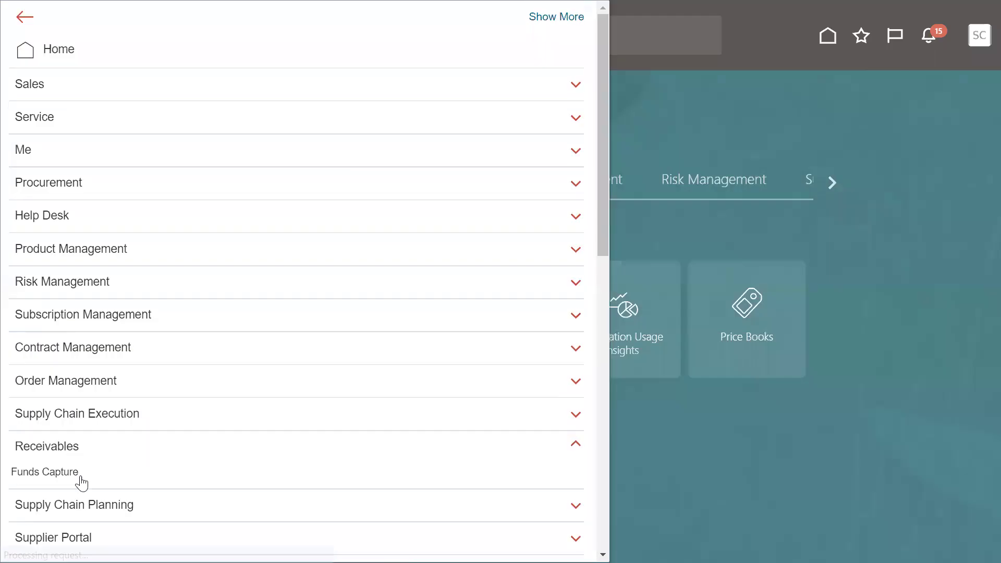
Reopen the Sandboxes page and enter SONY Sandbox in edit mode.
{"action": "scroll", "coordinate": [78, 460], "scroll_direction": "down", "scroll_amount": 10}
{"action": "scroll", "coordinate": [60, 479], "scroll_direction": "down", "scroll_amount": 4}
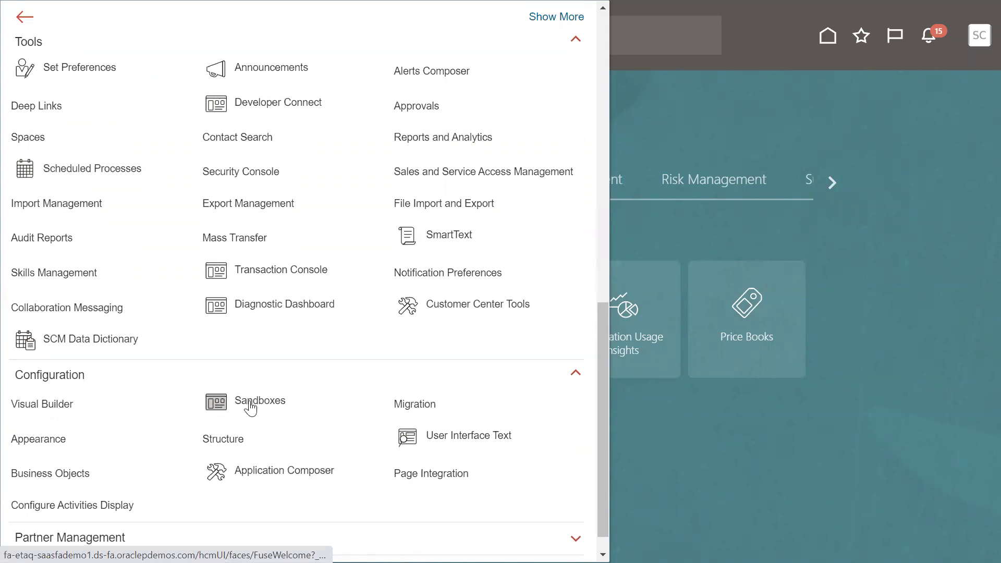
{"action": "left_click", "coordinate": [261, 404]}
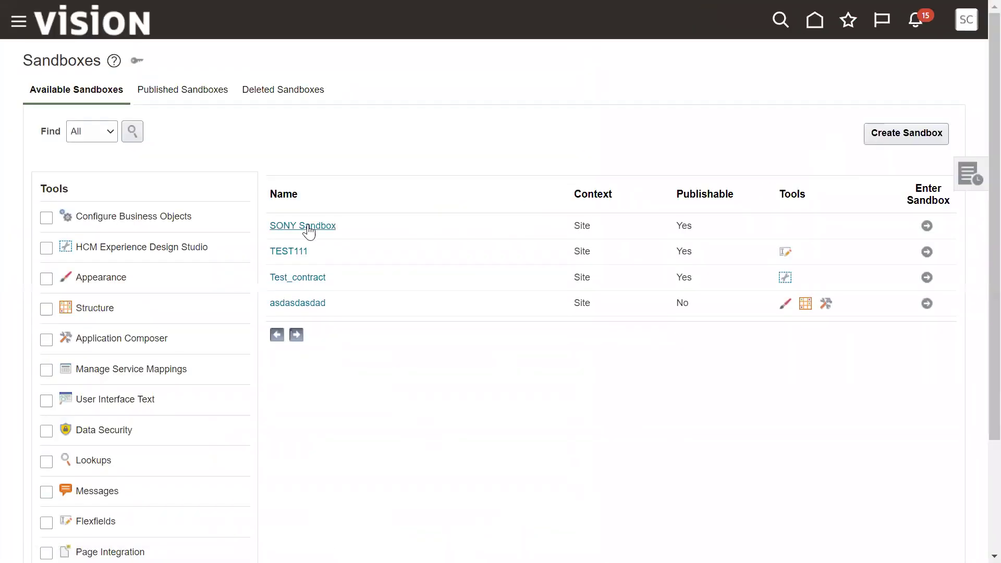
{"action": "left_click", "coordinate": [927, 226]}
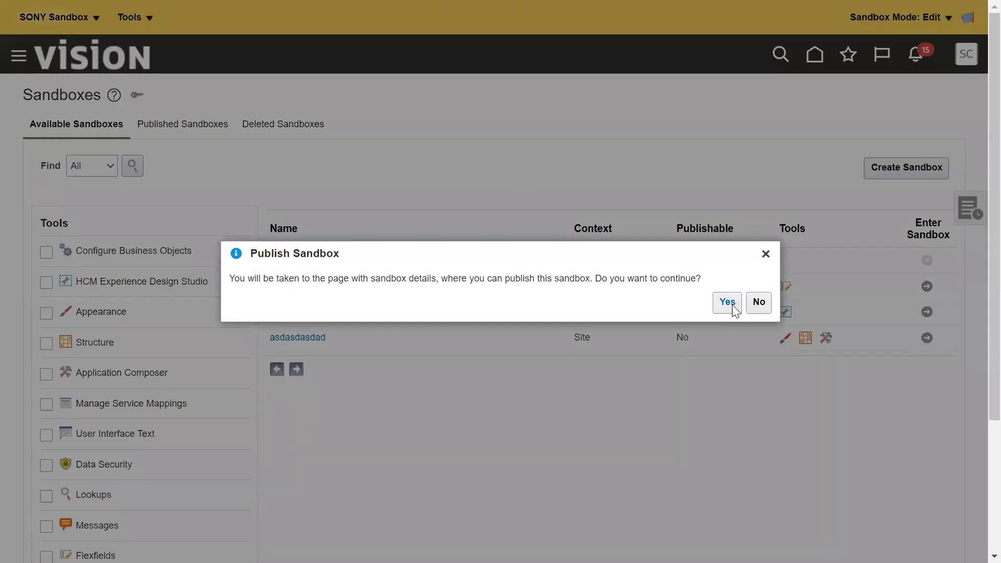
Try publishing SONY Sandbox twice, dismiss both no-changes warnings, and close its details.
{"action": "left_click", "coordinate": [732, 308]}
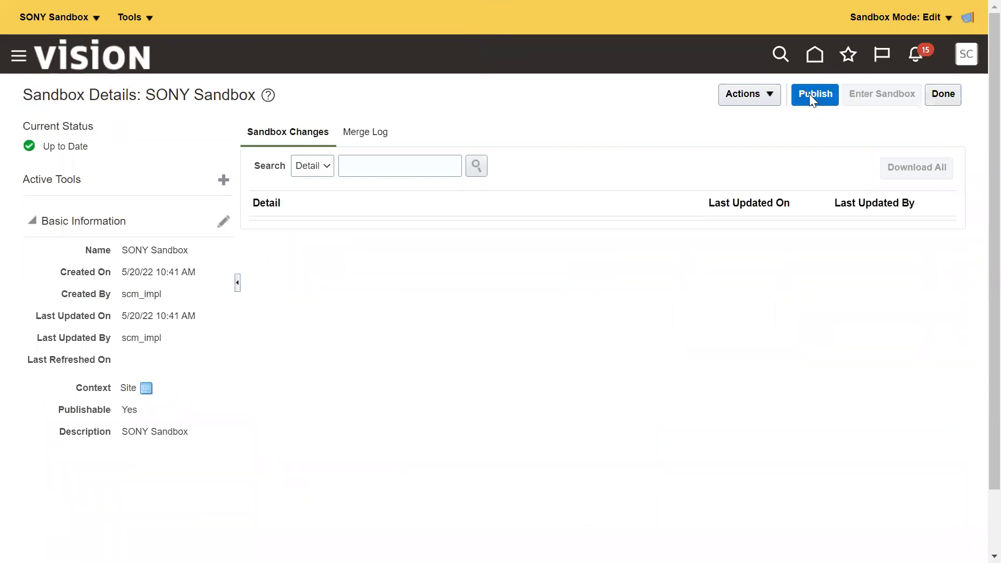
{"action": "left_click", "coordinate": [811, 95]}
{"action": "left_click", "coordinate": [663, 308]}
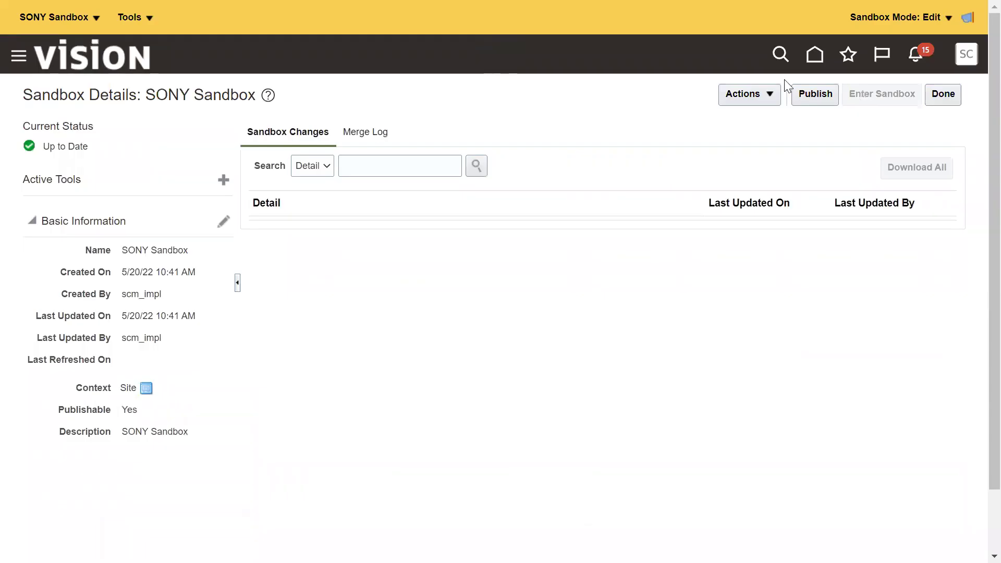
{"action": "left_click", "coordinate": [797, 96]}
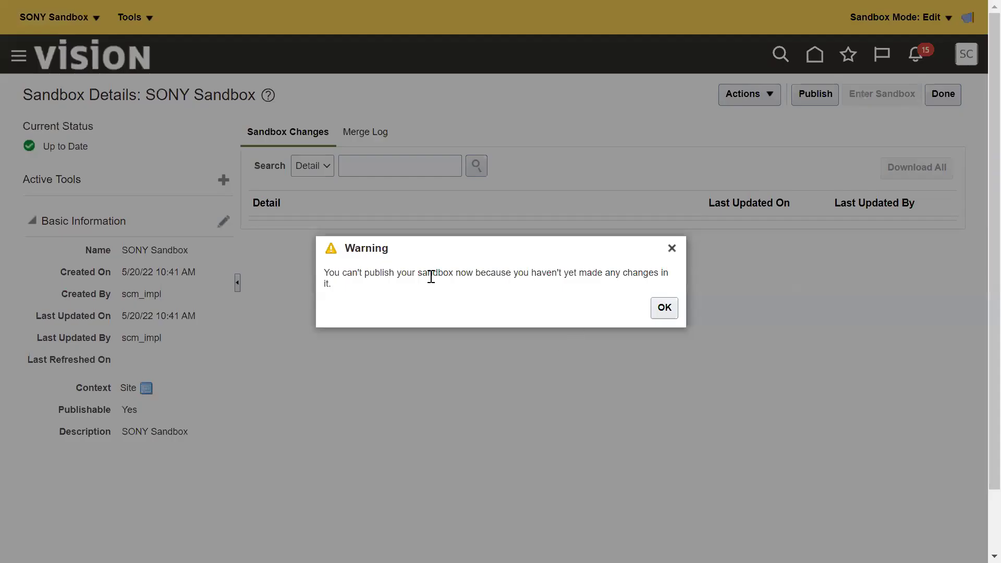
{"action": "left_click", "coordinate": [662, 308]}
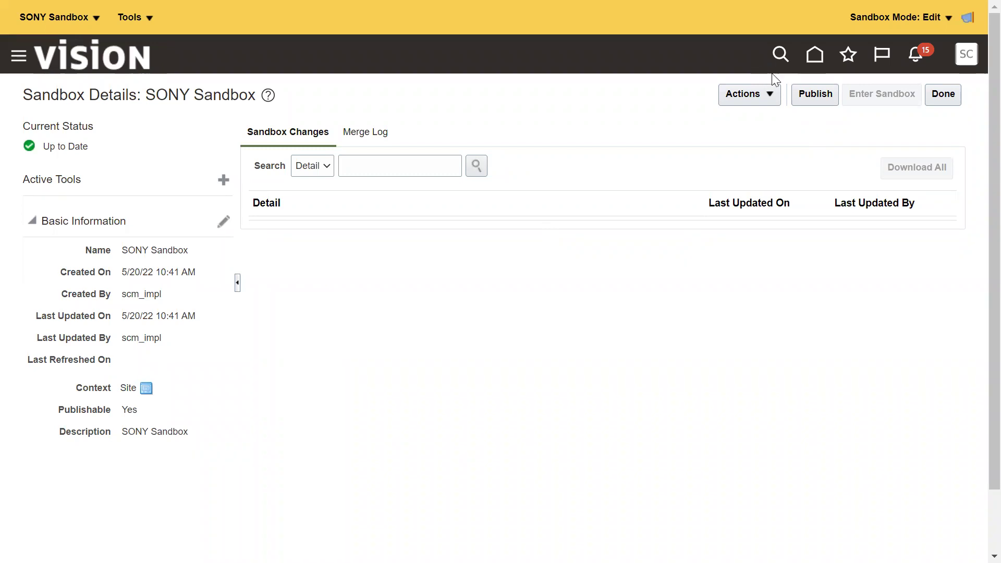
{"action": "left_click", "coordinate": [956, 94]}
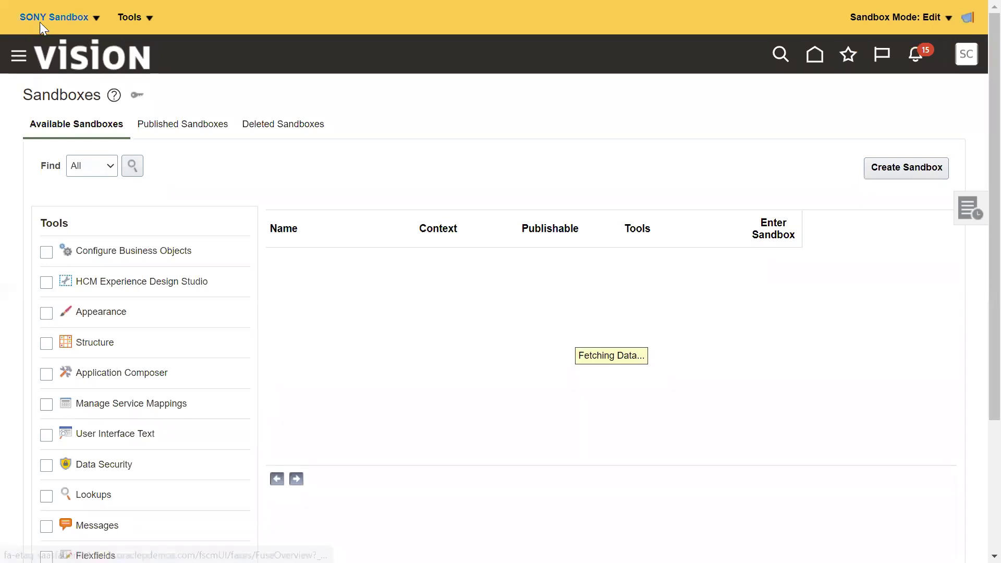
Leave SONY Sandbox, confirm, and go to Setup and Maintenance from the user menu.
{"action": "left_click", "coordinate": [42, 19]}
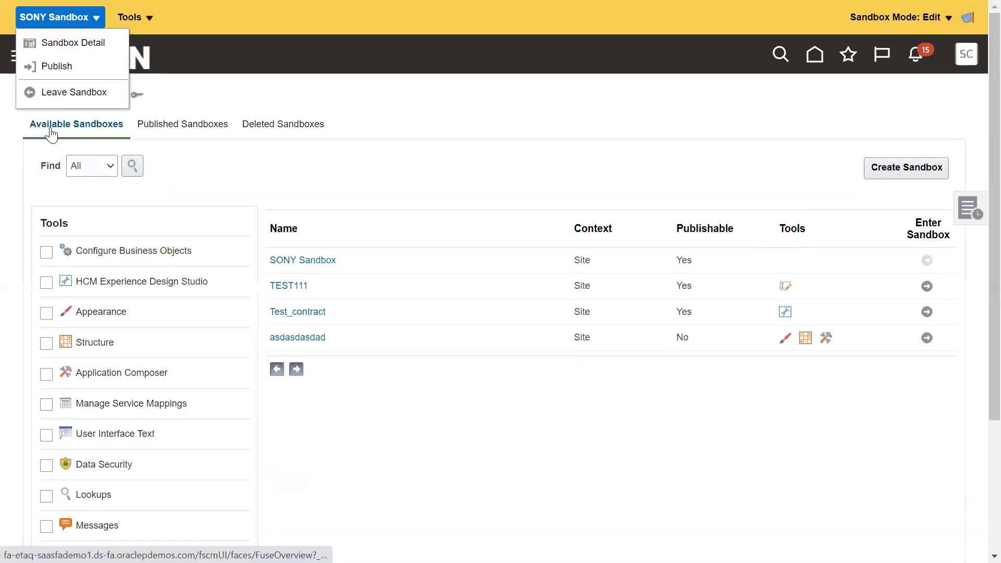
{"action": "left_click", "coordinate": [48, 93]}
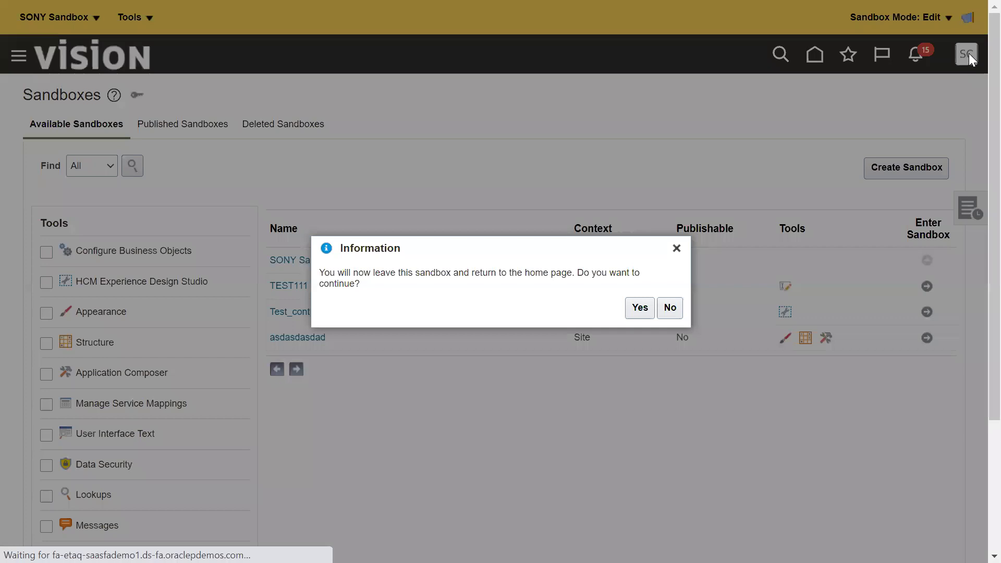
{"action": "left_click", "coordinate": [640, 310]}
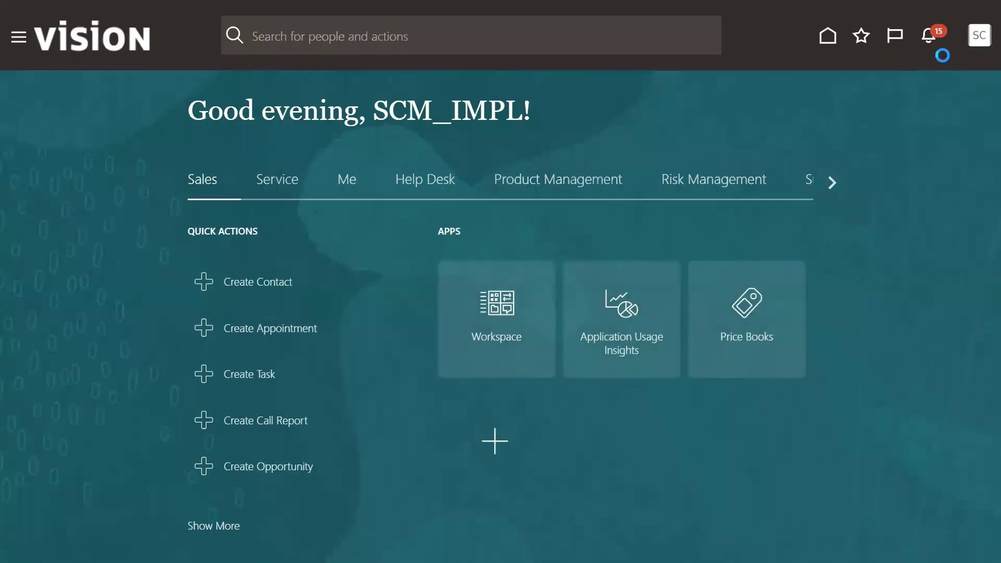
{"action": "left_click", "coordinate": [966, 37]}
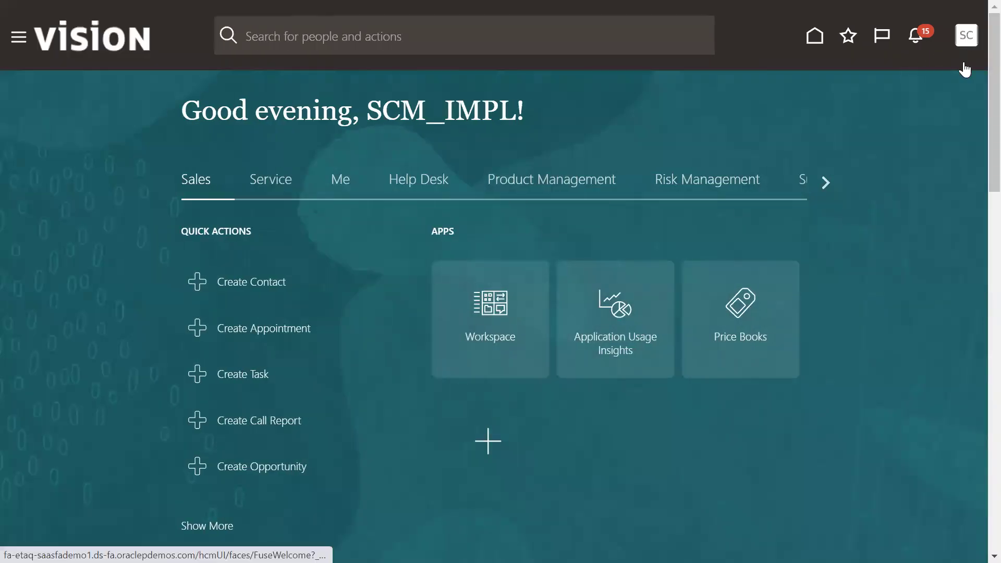
{"action": "left_click", "coordinate": [722, 270]}
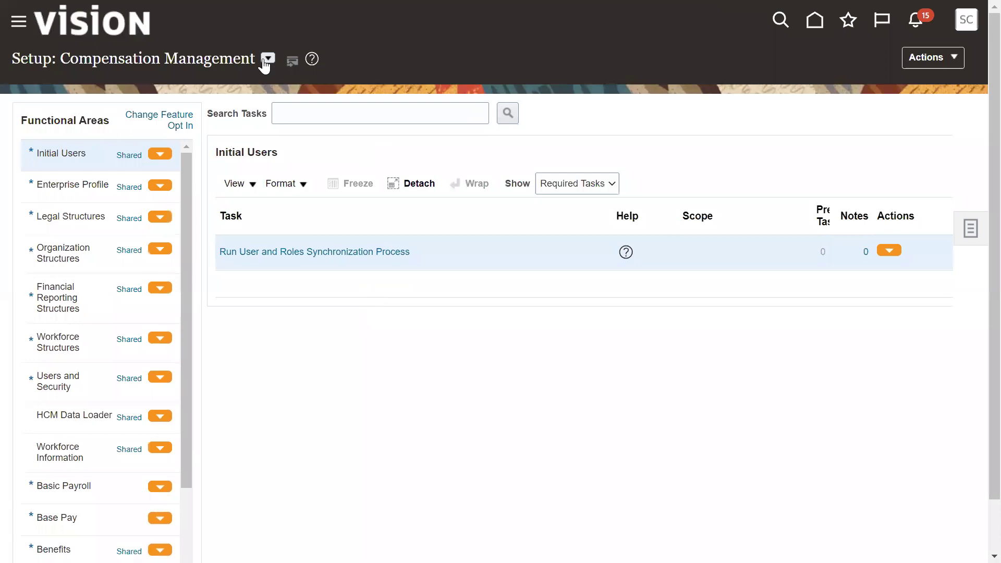
Switch setup to Financials and open the Specify Ledger Options task for SONY Ledger.
{"action": "left_click", "coordinate": [266, 60]}
{"action": "left_click", "coordinate": [280, 163]}
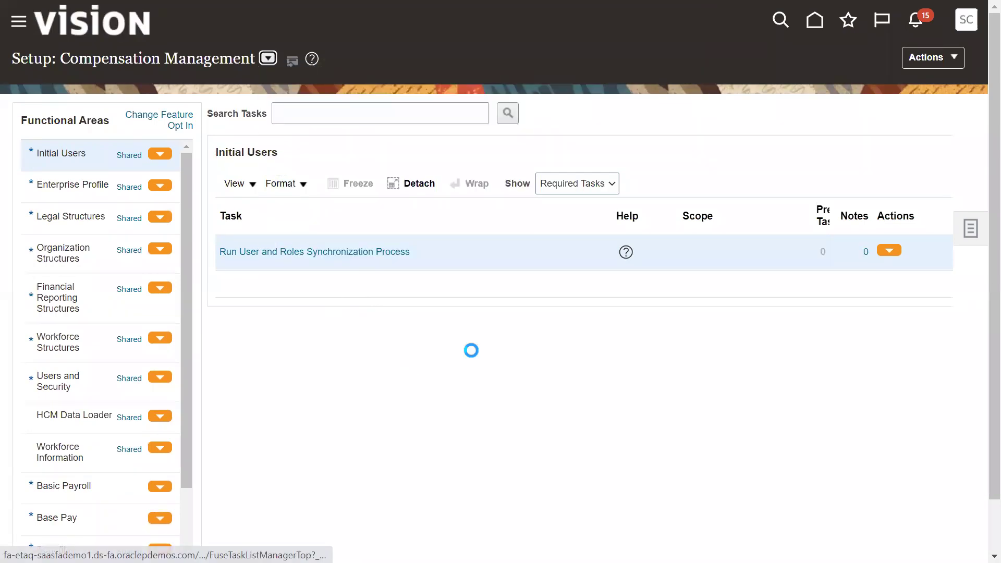
{"action": "left_click", "coordinate": [429, 117]}
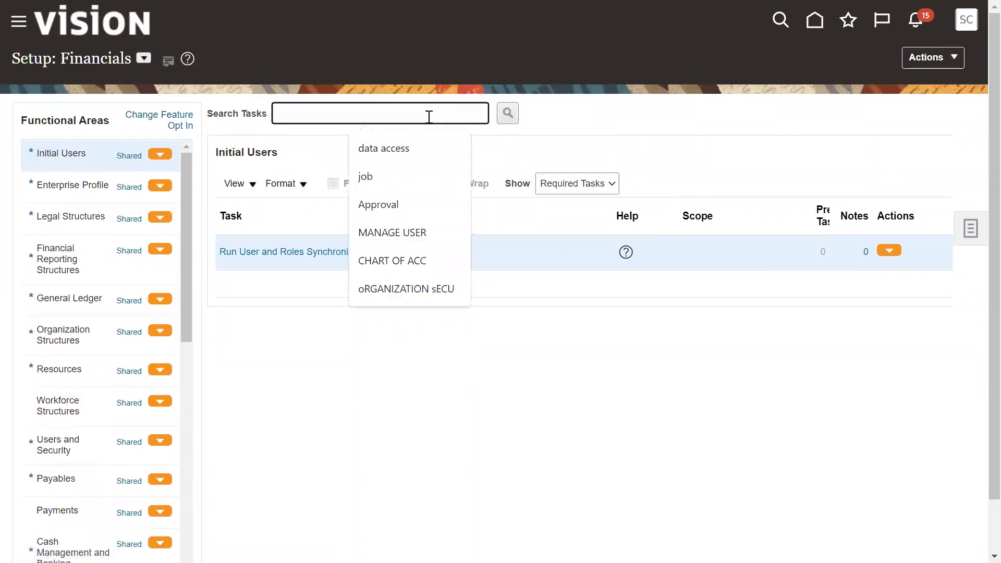
{"action": "type", "text": "spe"}
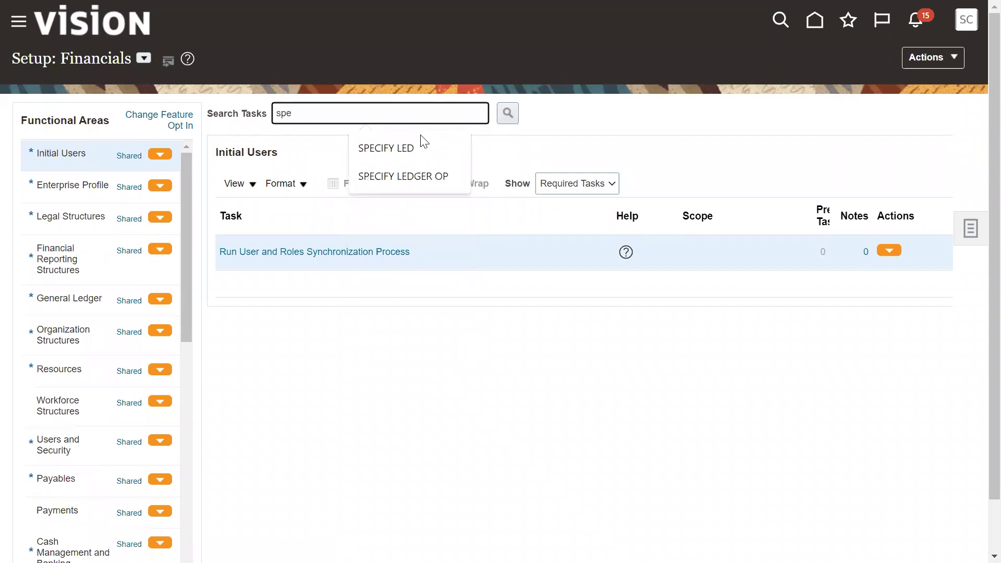
{"action": "left_click", "coordinate": [416, 178]}
{"action": "left_click", "coordinate": [508, 113]}
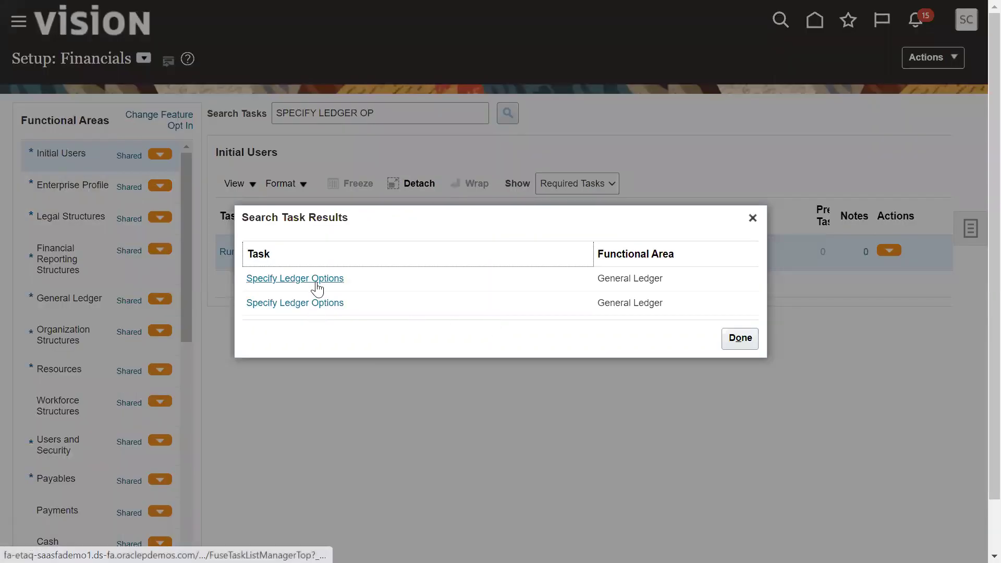
{"action": "left_click", "coordinate": [316, 285]}
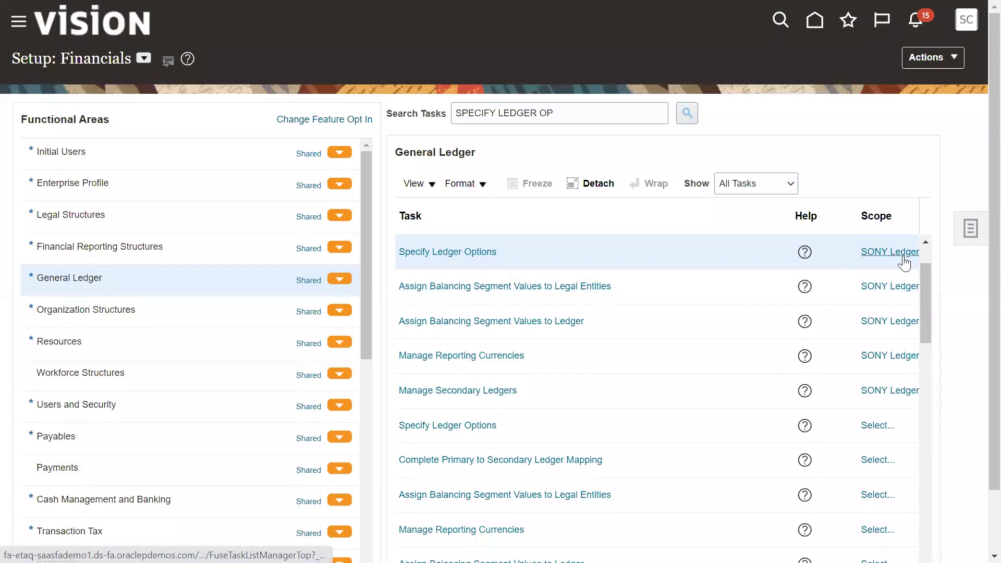
{"action": "left_click", "coordinate": [472, 252]}
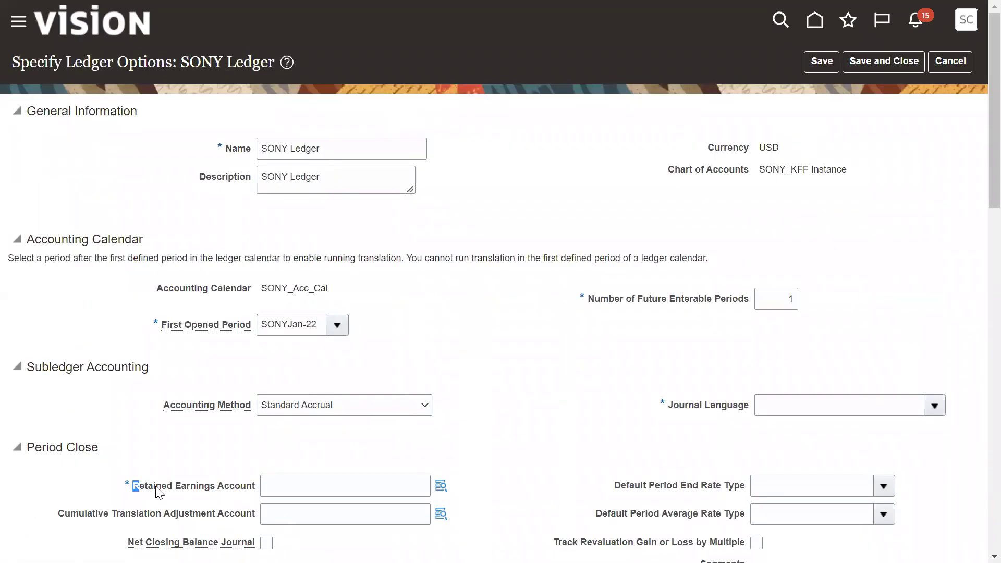
Enter company 001 and department 0002, find account 33100 by its 'Reta' description, and confirm.
{"action": "left_click_drag", "start_coordinate": [132, 485], "coordinate": [254, 492]}
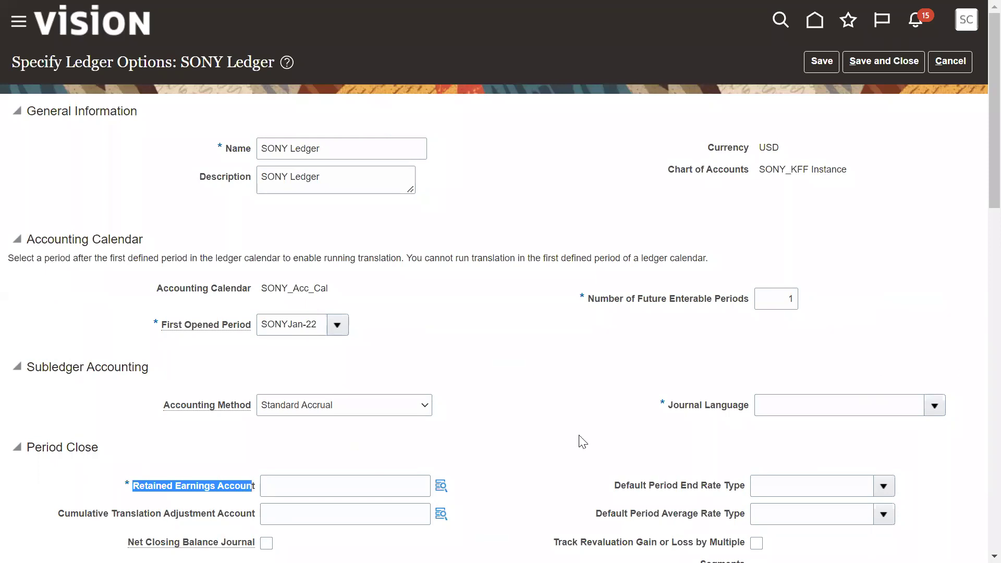
{"action": "left_click", "coordinate": [442, 487]}
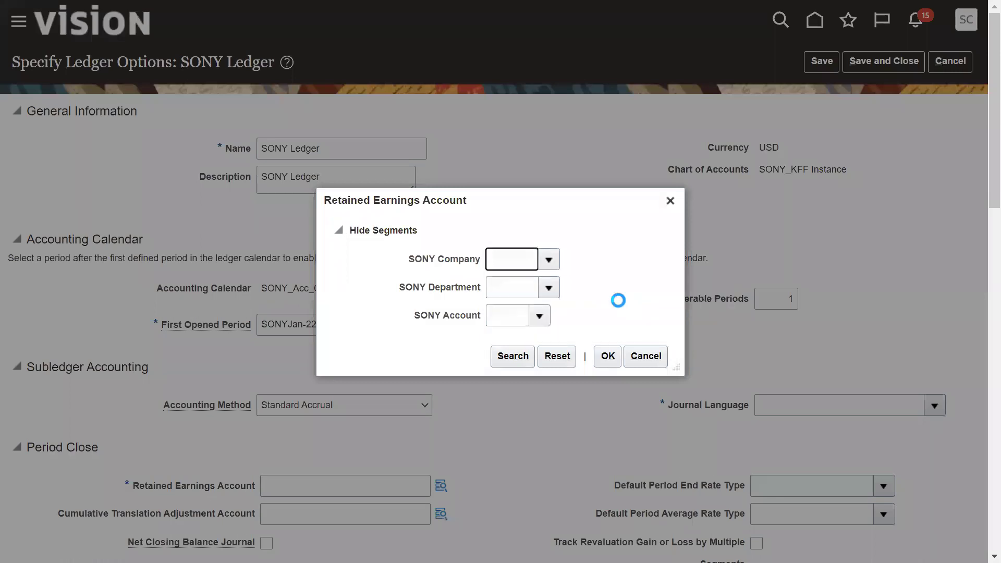
{"action": "type", "text": "001"}
{"action": "key", "text": "Tab"}
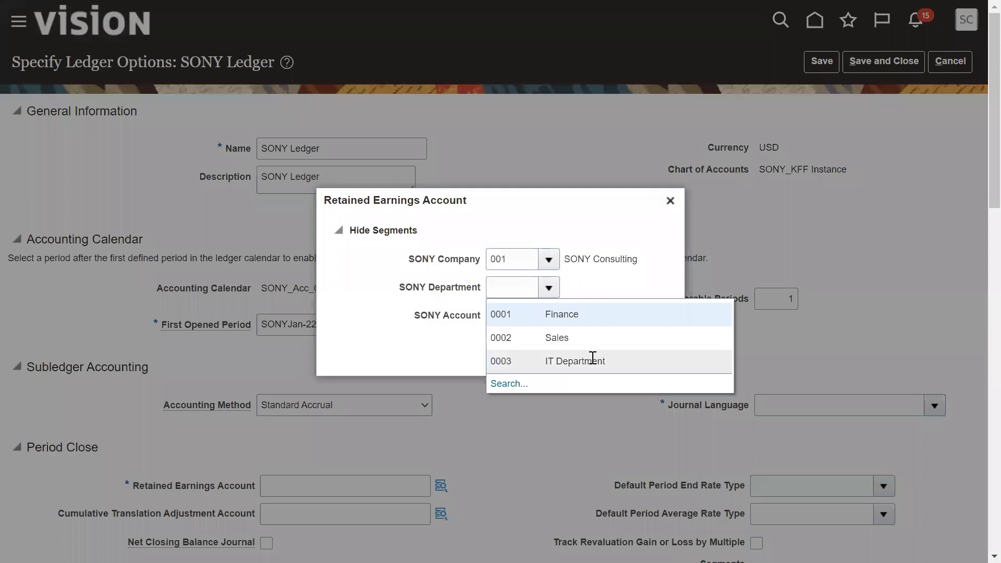
{"action": "left_click", "coordinate": [581, 339]}
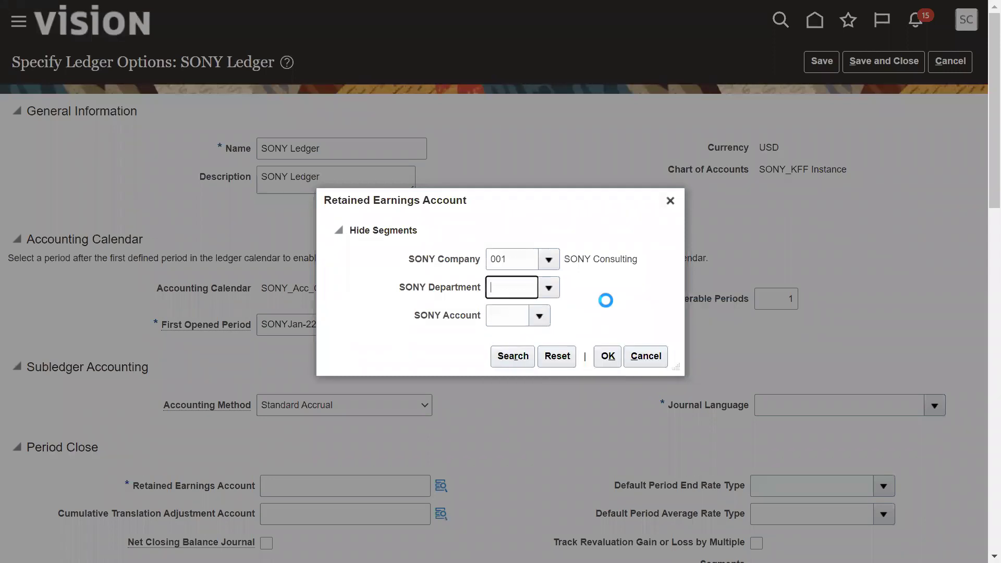
{"action": "left_click", "coordinate": [540, 318]}
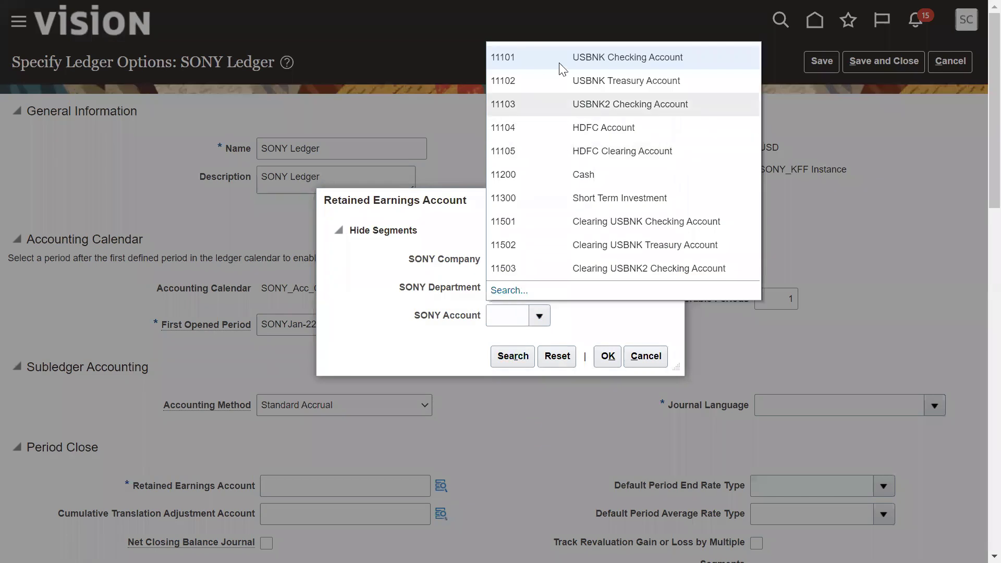
{"action": "left_click", "coordinate": [509, 290]}
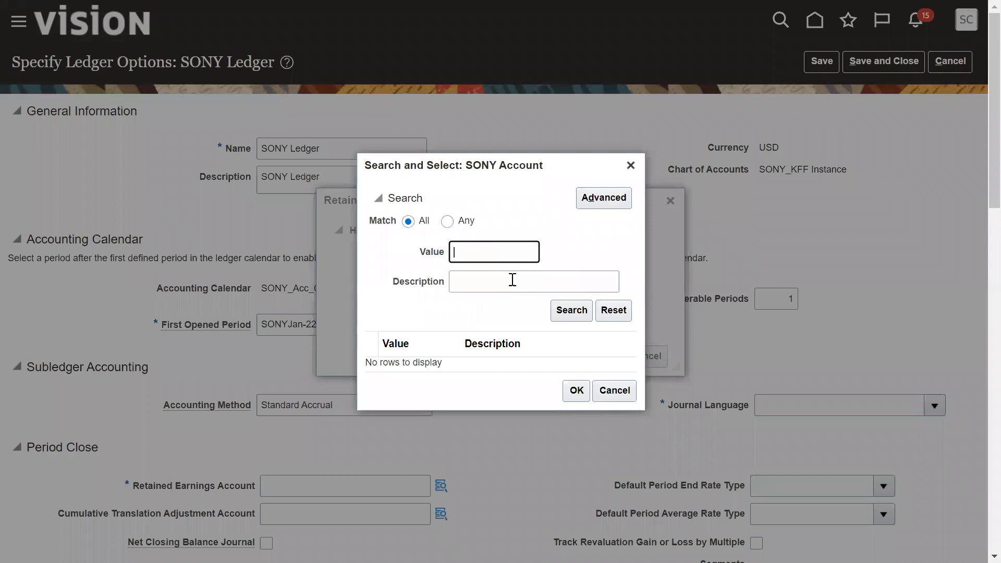
{"action": "left_click", "coordinate": [509, 287]}
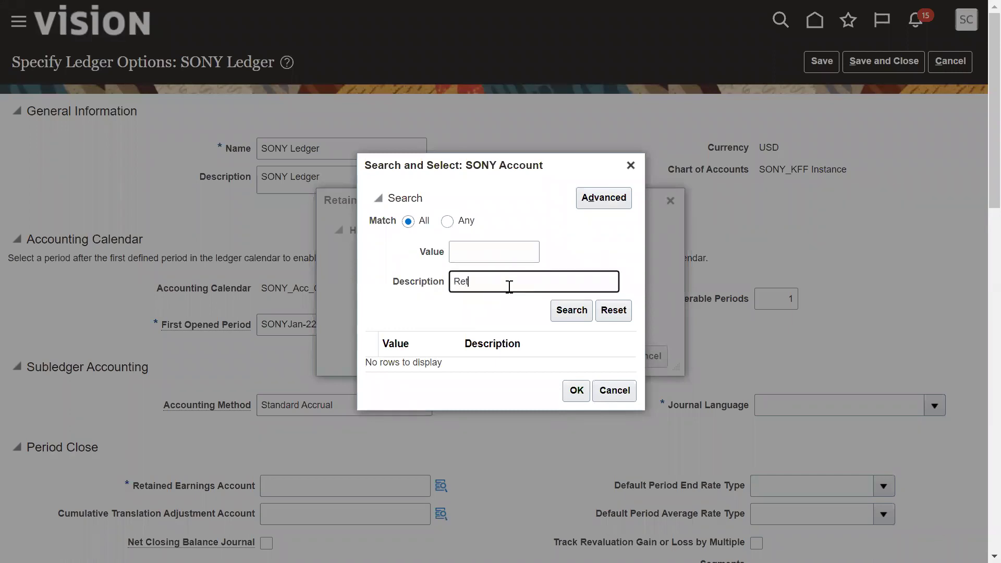
{"action": "key", "text": "Return"}
{"action": "left_click", "coordinate": [533, 375]}
{"action": "left_click", "coordinate": [576, 410]}
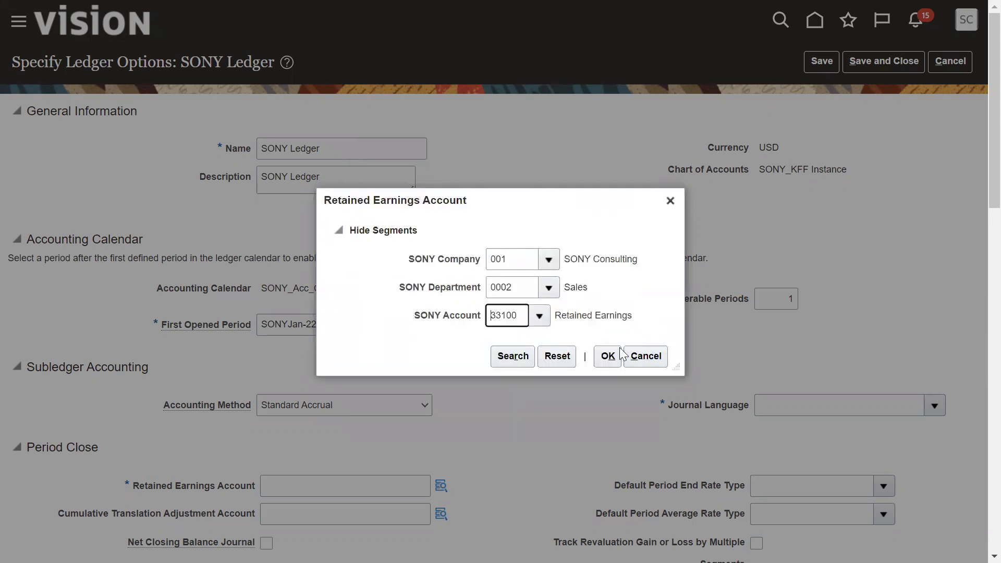
{"action": "left_click", "coordinate": [606, 356]}
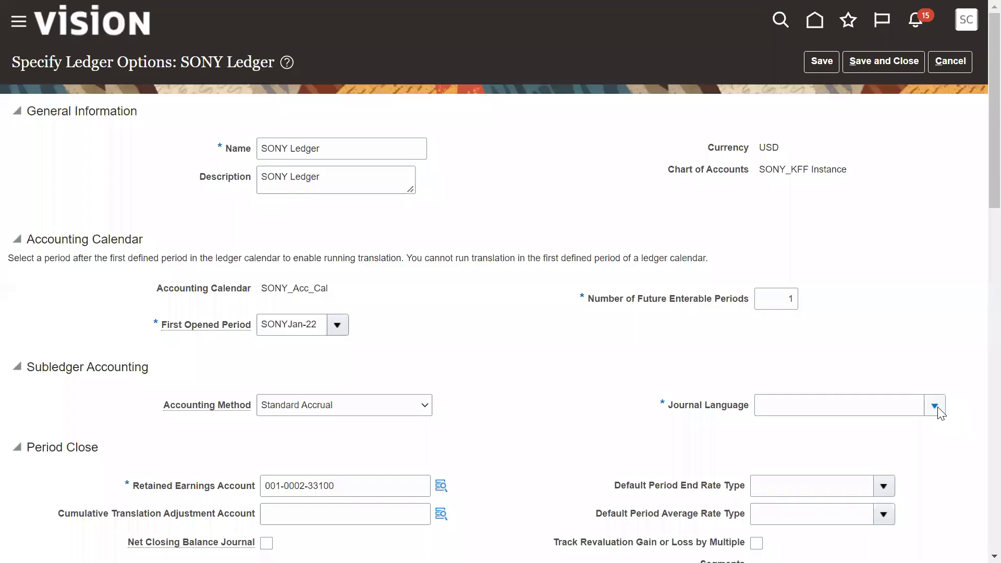
Set the Journal Language to American English and save the ledger options.
{"action": "left_click", "coordinate": [934, 406]}
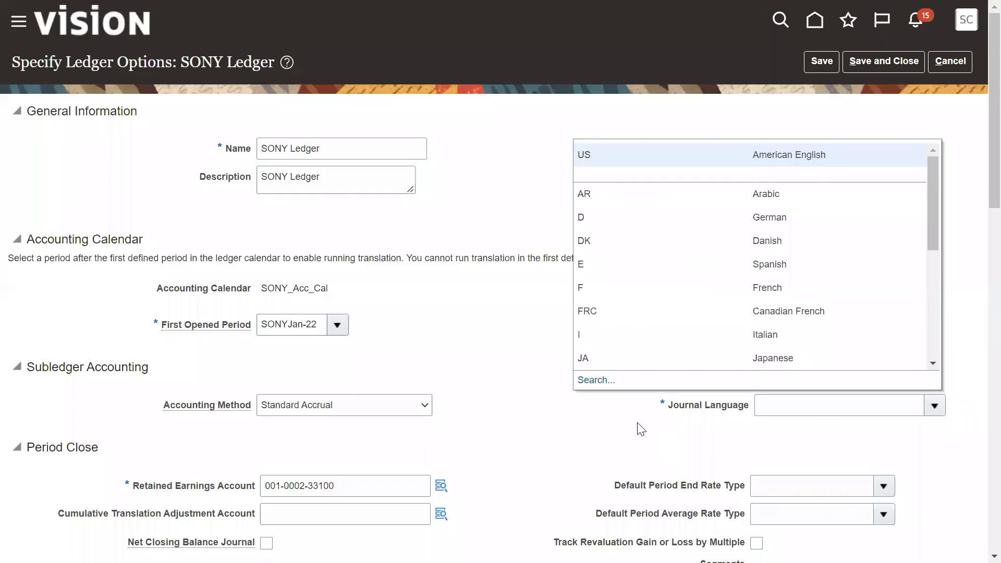
{"action": "left_click", "coordinate": [648, 156]}
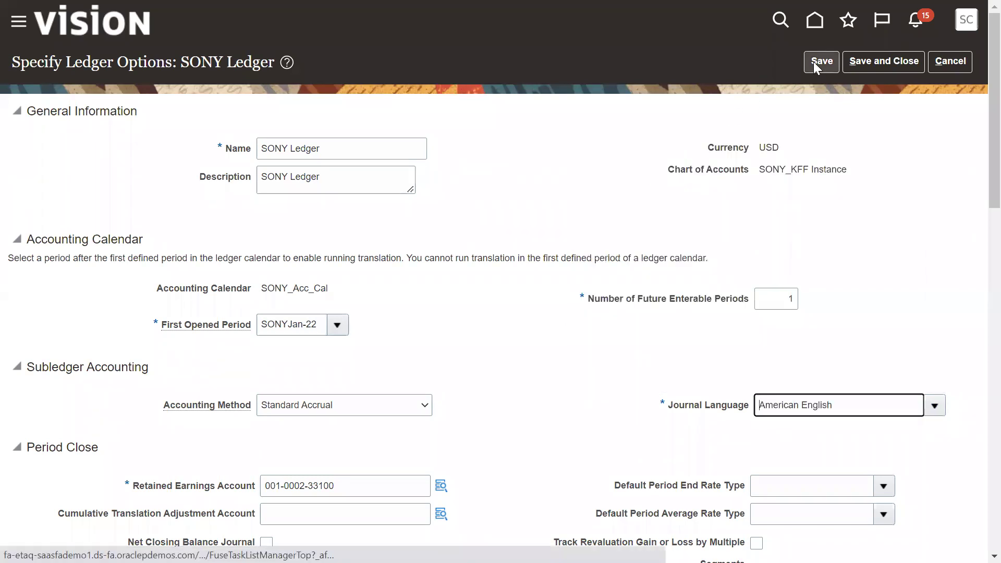
{"action": "left_click", "coordinate": [813, 61]}
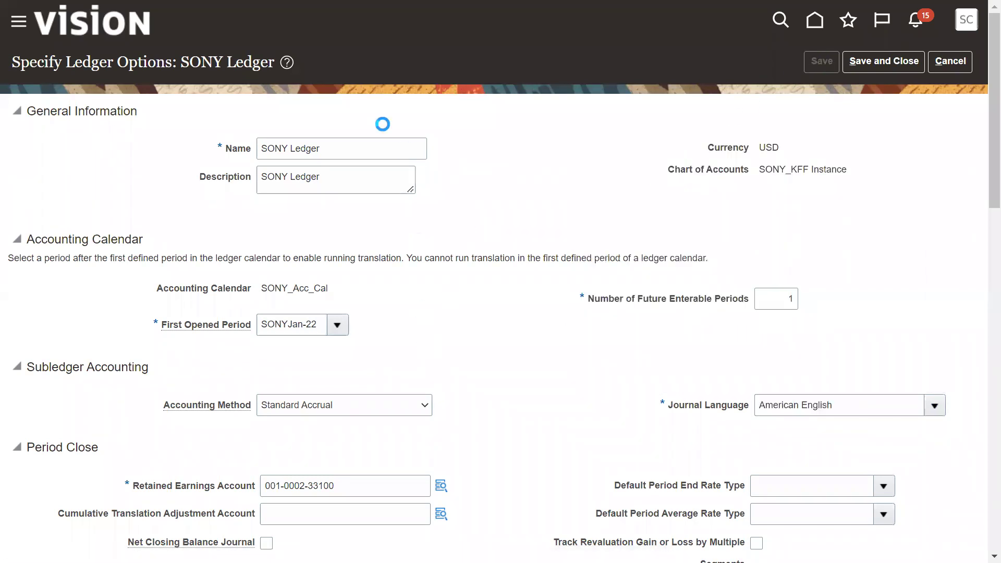
Make SONYMay-22 the First Opened Period and save and close the ledger options.
{"action": "left_click_drag", "start_coordinate": [182, 62], "coordinate": [273, 66]}
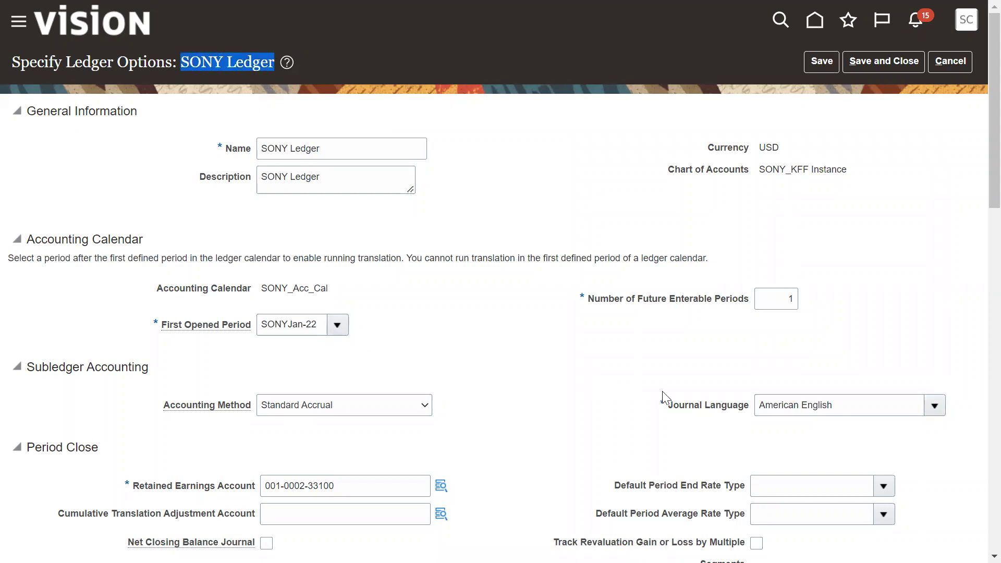
{"action": "left_click", "coordinate": [337, 325]}
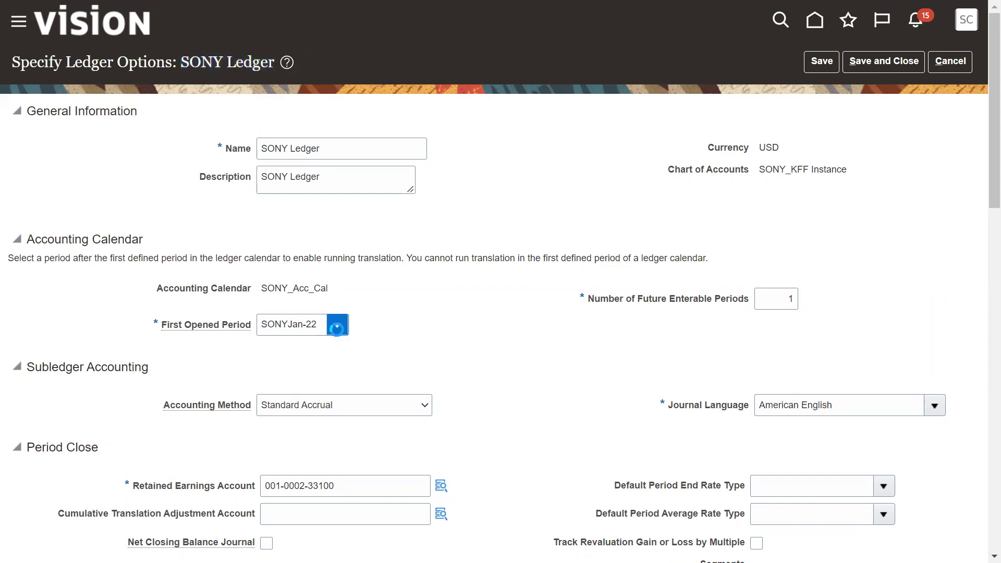
{"action": "left_click", "coordinate": [359, 211]}
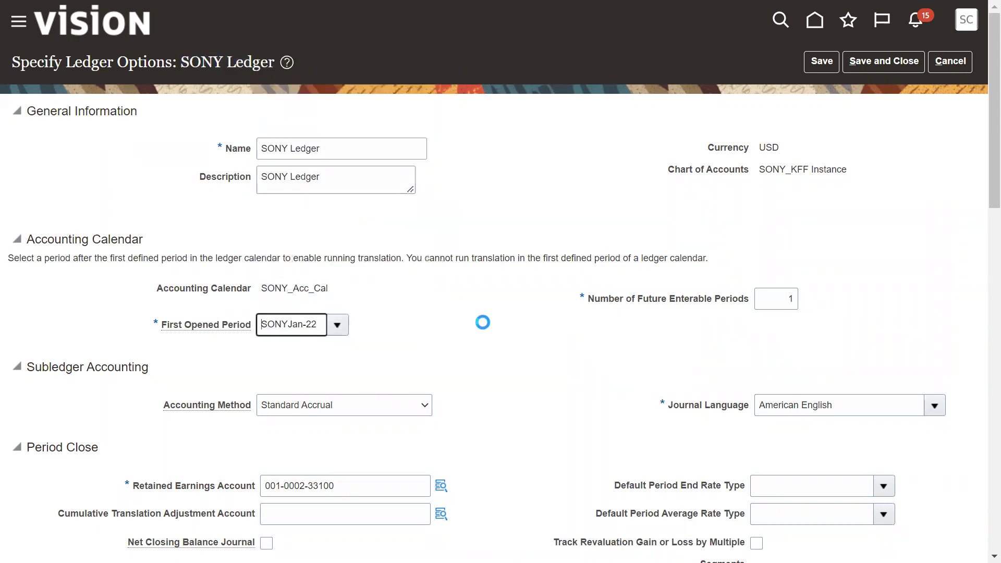
{"action": "left_click_drag", "start_coordinate": [696, 411], "coordinate": [756, 412]}
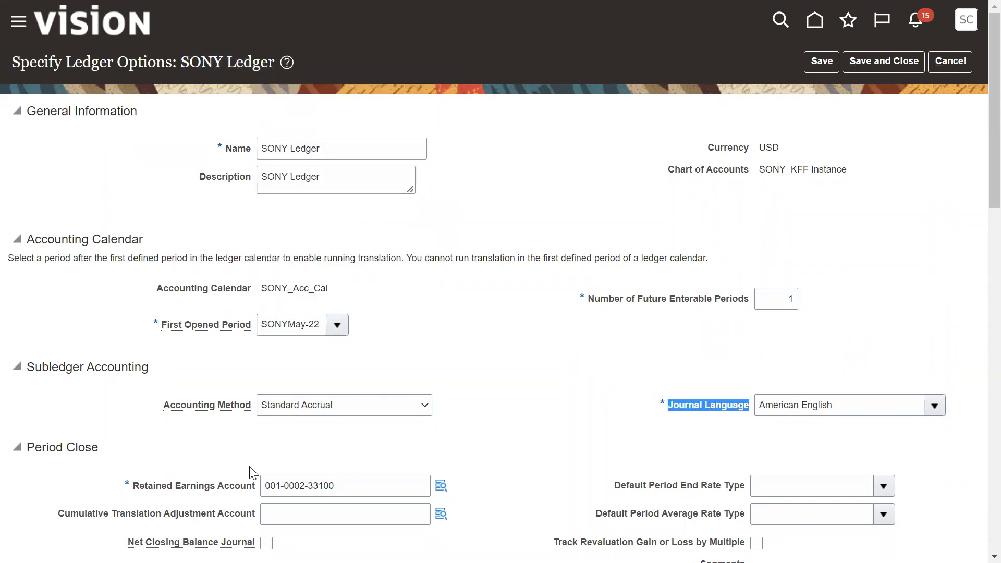
{"action": "left_click", "coordinate": [884, 61]}
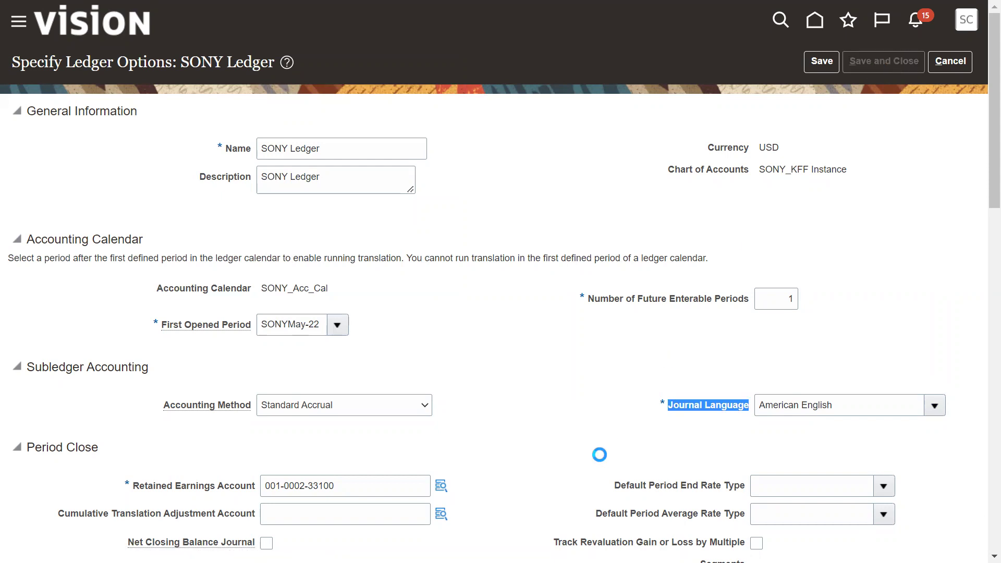
{"action": "key", "text": "alt+Tab"}
{"action": "key", "text": "alt+Tab"}
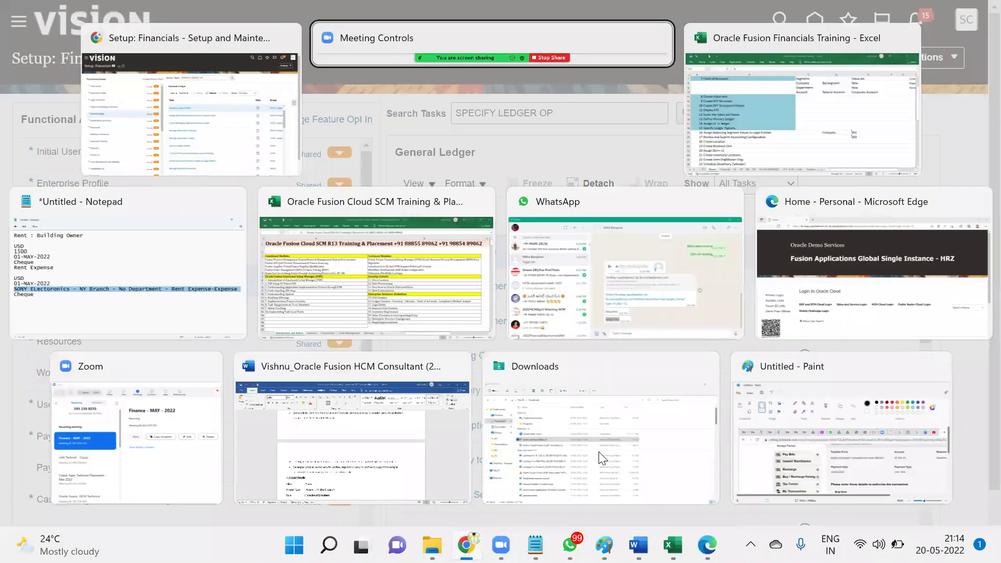
Select the Assign Balancing Segment Values to Legal Entities row in Excel, then open that Oracle task.
{"action": "left_click_drag", "start_coordinate": [45, 349], "coordinate": [122, 348]}
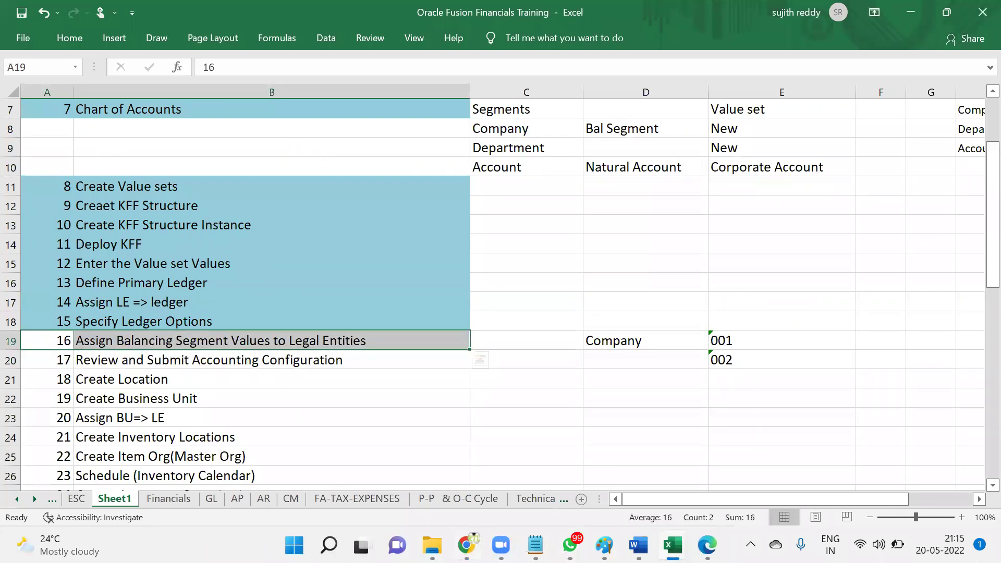
{"action": "key", "text": "alt+Tab"}
{"action": "left_click", "coordinate": [485, 287]}
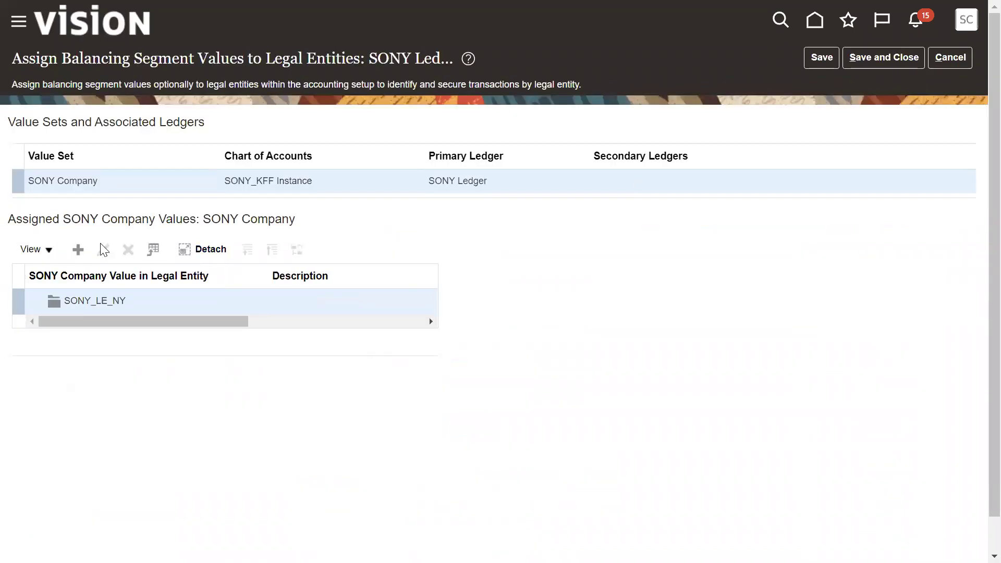
Assign company values 001 and 002 to legal entity SONY_LE_NY and save.
{"action": "left_click", "coordinate": [78, 250]}
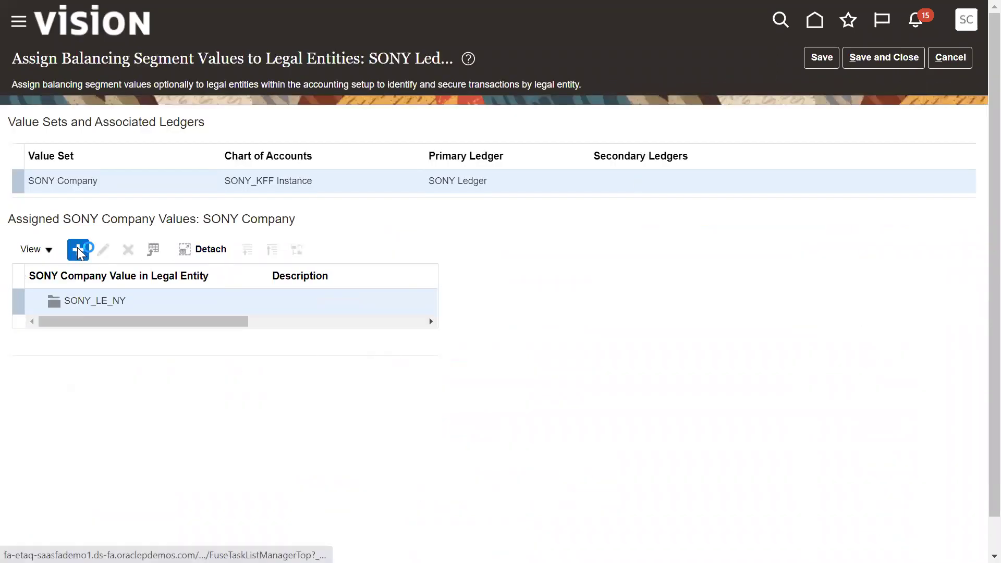
{"action": "left_click", "coordinate": [607, 251]}
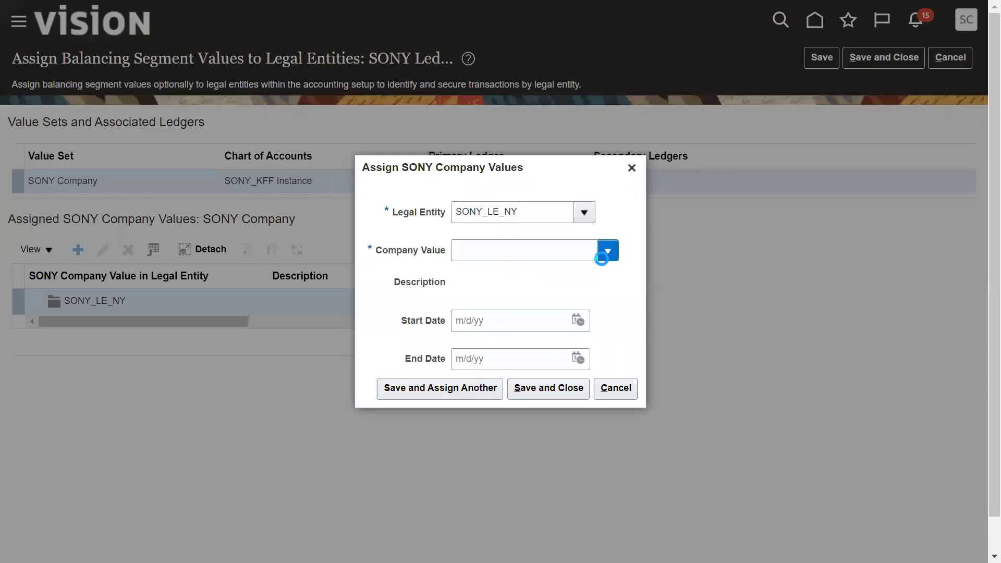
{"action": "left_click", "coordinate": [458, 322]}
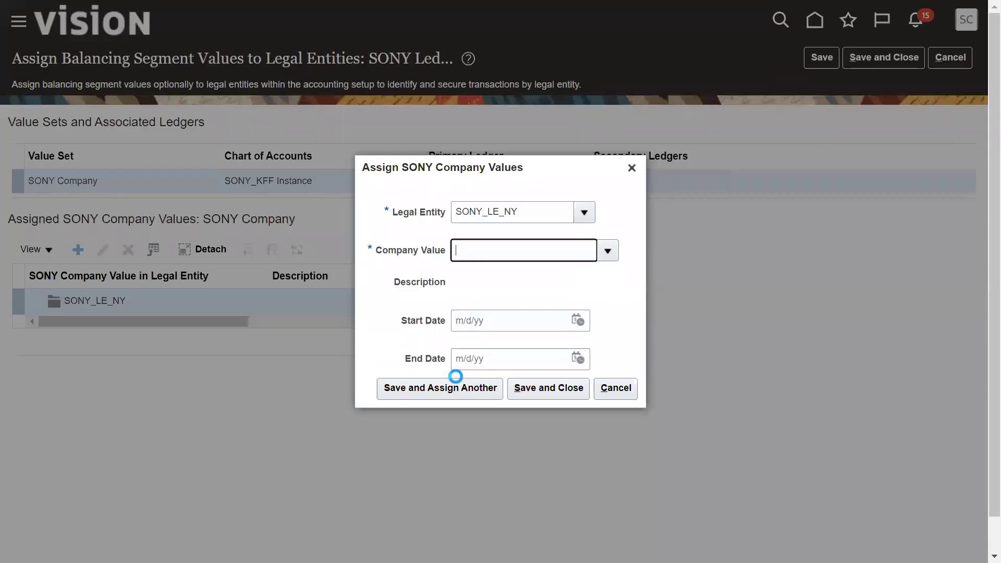
{"action": "left_click", "coordinate": [481, 388]}
{"action": "left_click", "coordinate": [608, 251]}
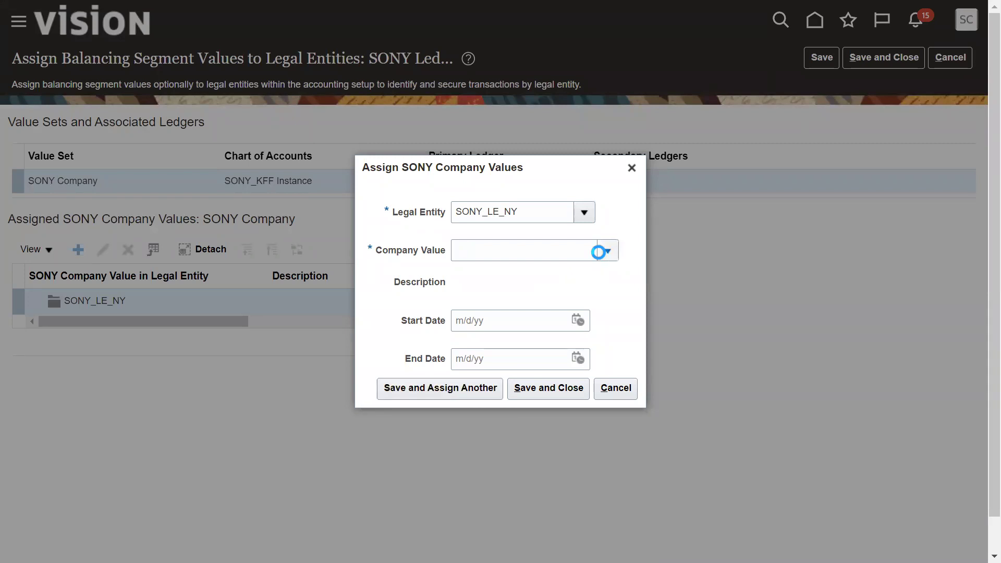
{"action": "left_click", "coordinate": [506, 280]}
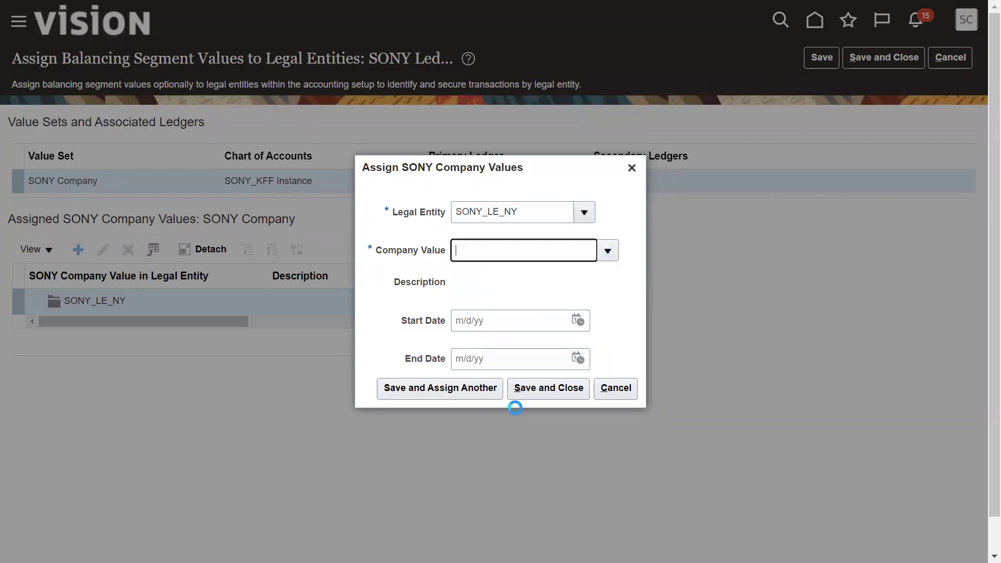
{"action": "left_click", "coordinate": [548, 389]}
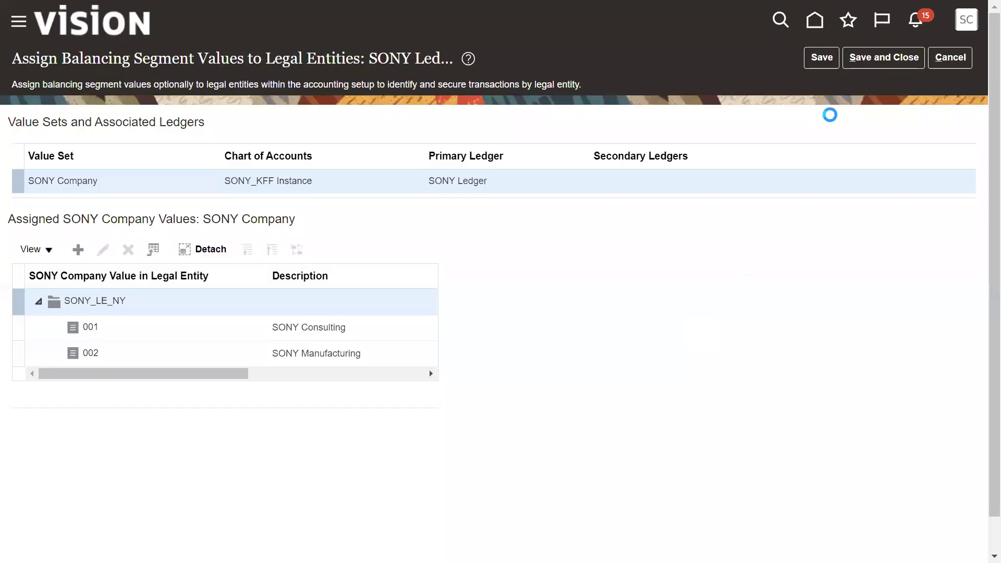
{"action": "left_click", "coordinate": [865, 57]}
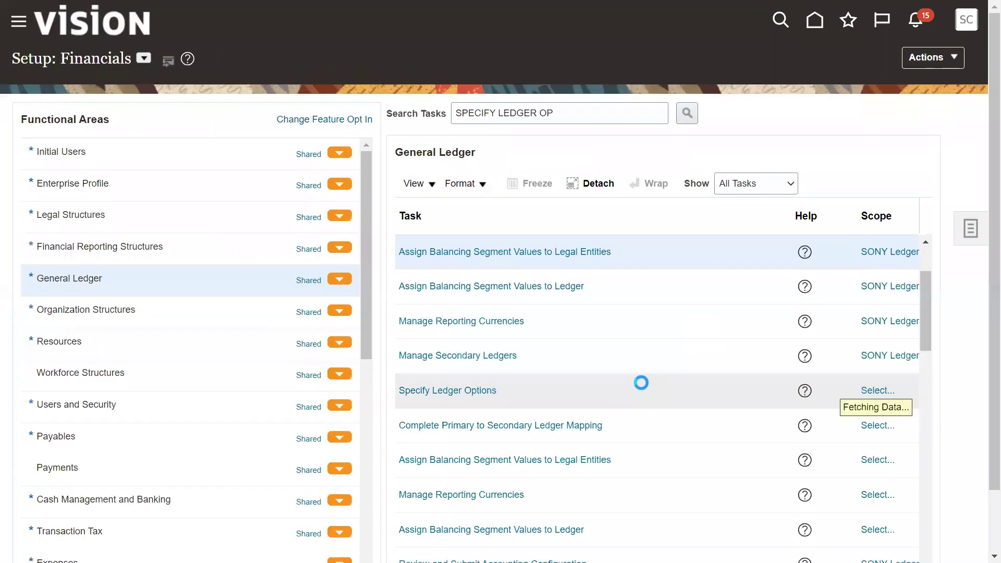
Select checklist cells A19:B20 for steps 16 and 17 and fill them blue.
{"action": "left_click", "coordinate": [613, 289]}
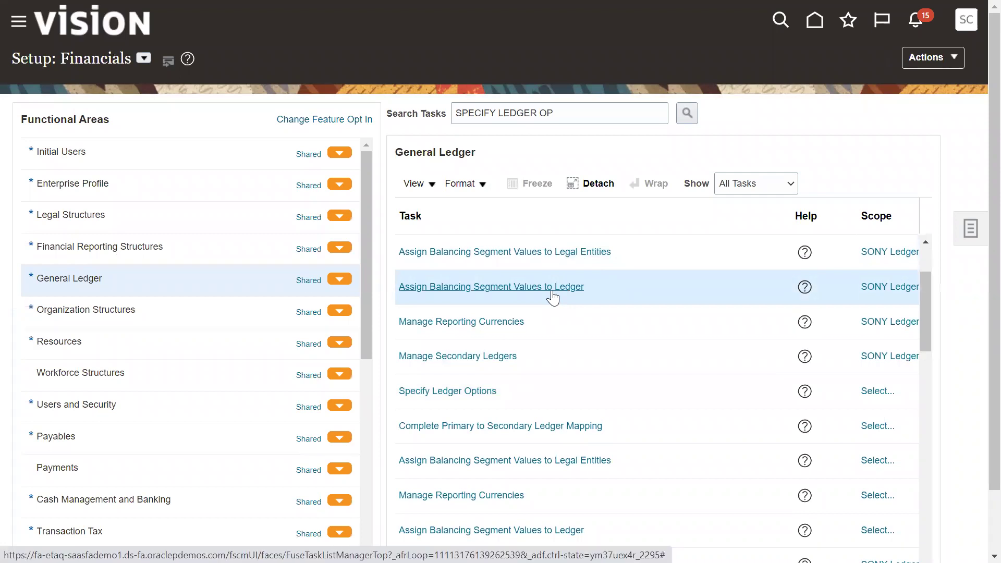
{"action": "key", "text": "alt+Tab"}
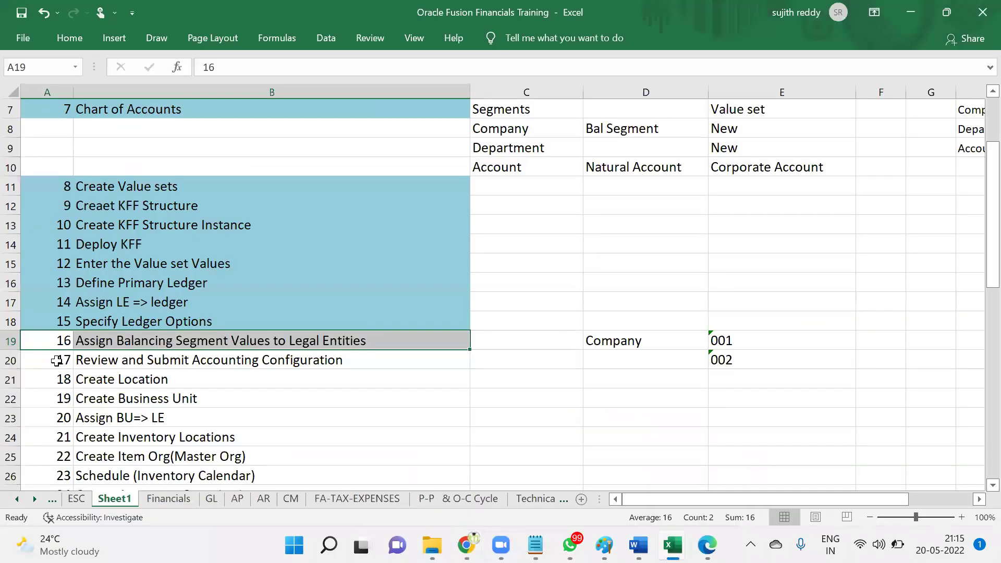
{"action": "left_click", "coordinate": [58, 361]}
{"action": "left_click", "coordinate": [110, 364], "text": "shift"}
{"action": "left_click_drag", "start_coordinate": [47, 342], "coordinate": [105, 360]}
{"action": "left_click", "coordinate": [69, 38]}
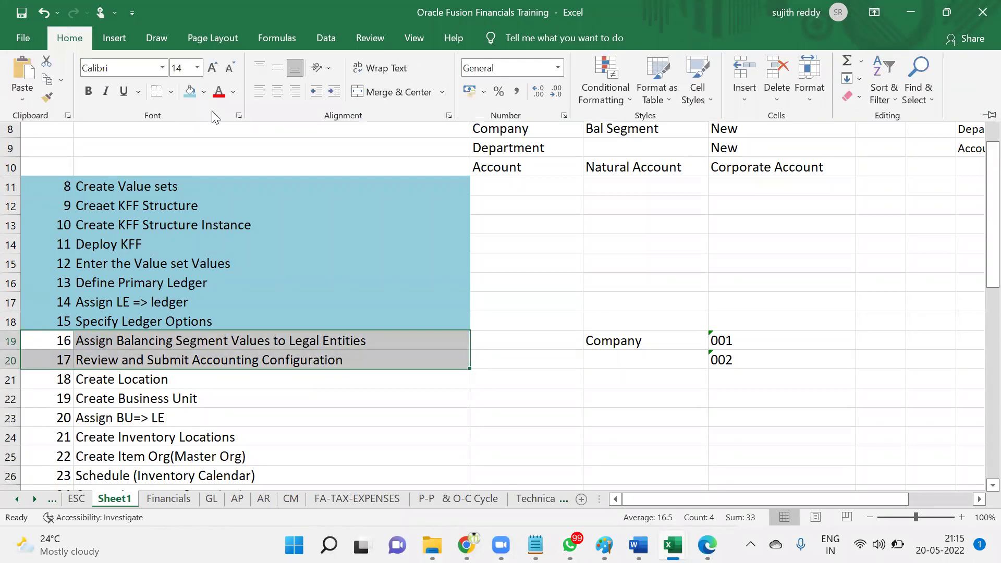
{"action": "left_click", "coordinate": [190, 94]}
{"action": "key", "text": "alt+Tab"}
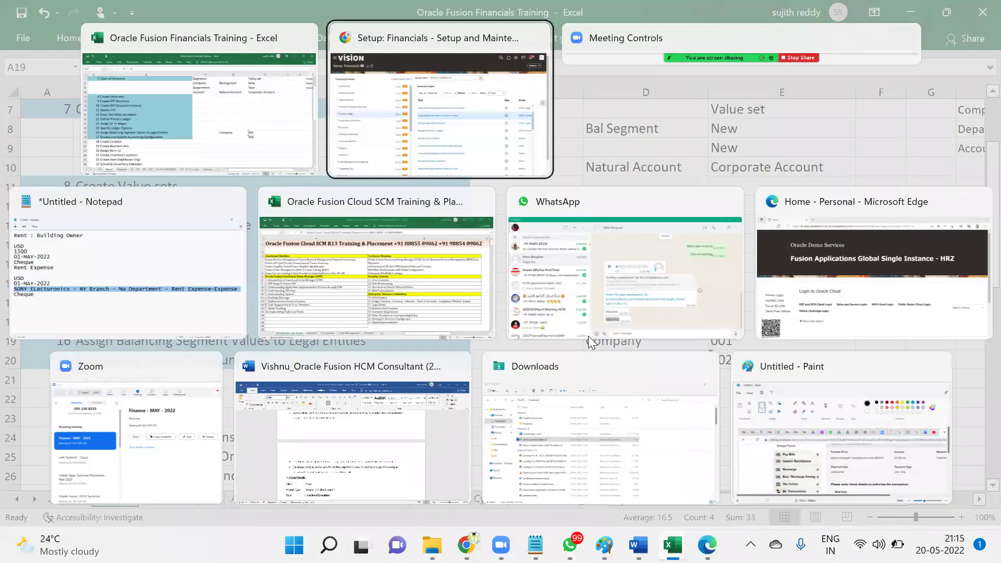
Search tasks for 'review' and open Review and Submit Accounting Configuration for SONY Ledger.
{"action": "scroll", "coordinate": [678, 508], "scroll_direction": "down", "scroll_amount": 5}
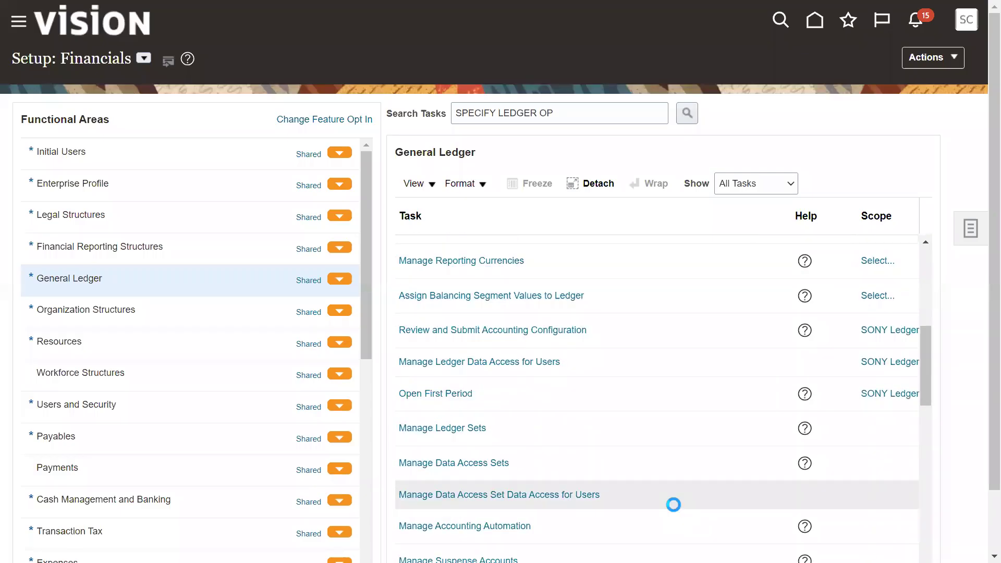
{"action": "scroll", "coordinate": [673, 466], "scroll_direction": "down", "scroll_amount": 5}
{"action": "scroll", "coordinate": [666, 492], "scroll_direction": "down", "scroll_amount": 5}
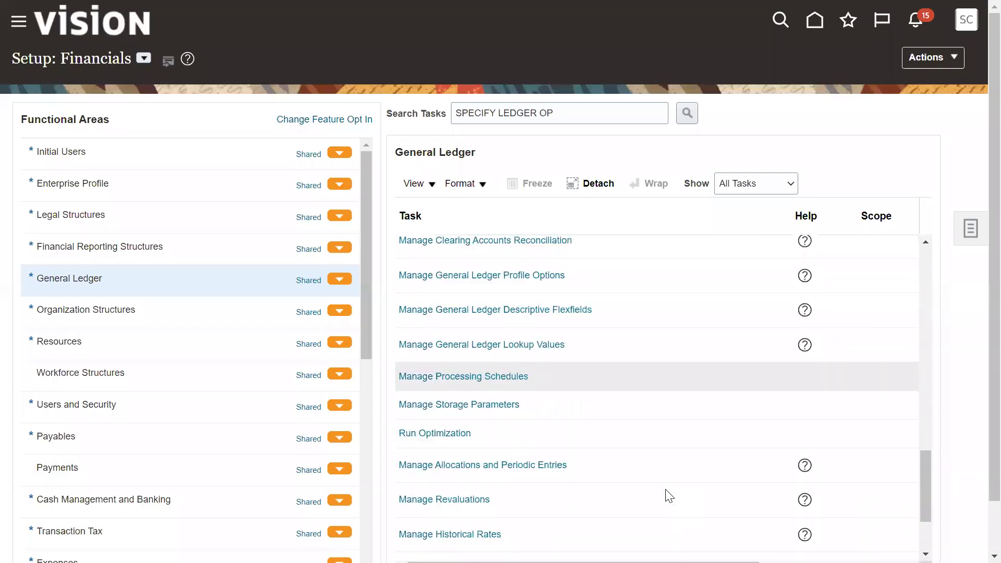
{"action": "triple_click", "coordinate": [575, 119]}
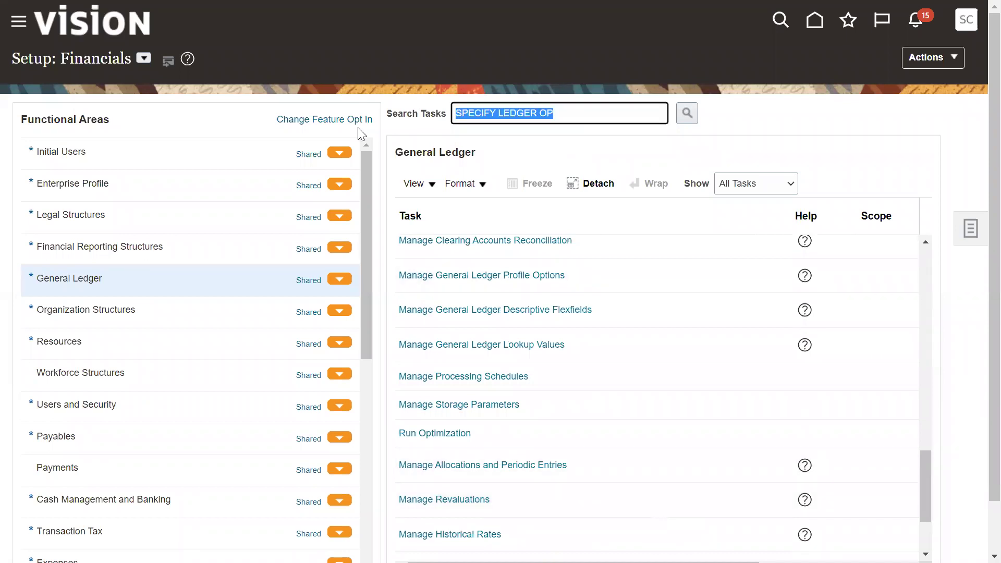
{"action": "type", "text": "review and"}
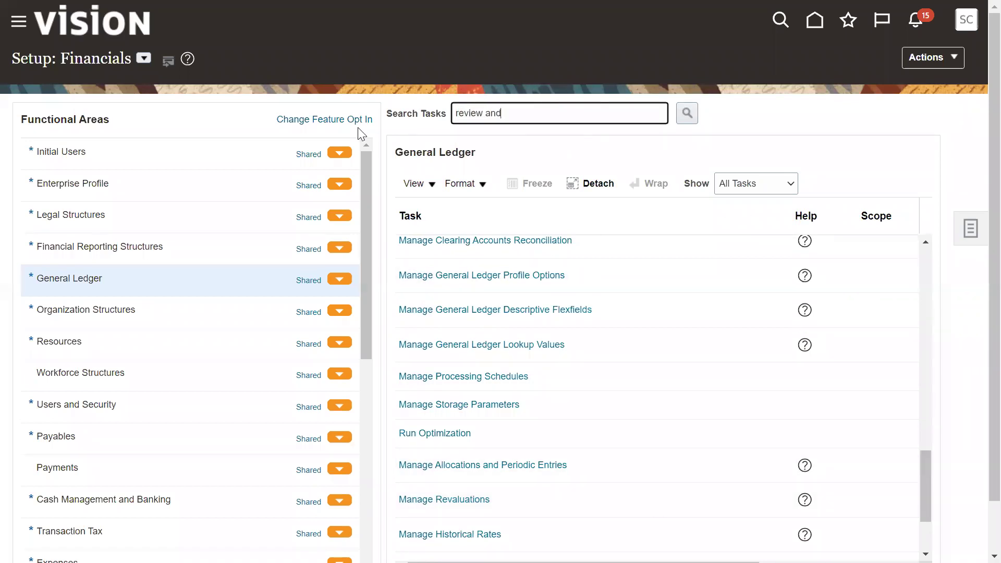
{"action": "key", "text": "Return"}
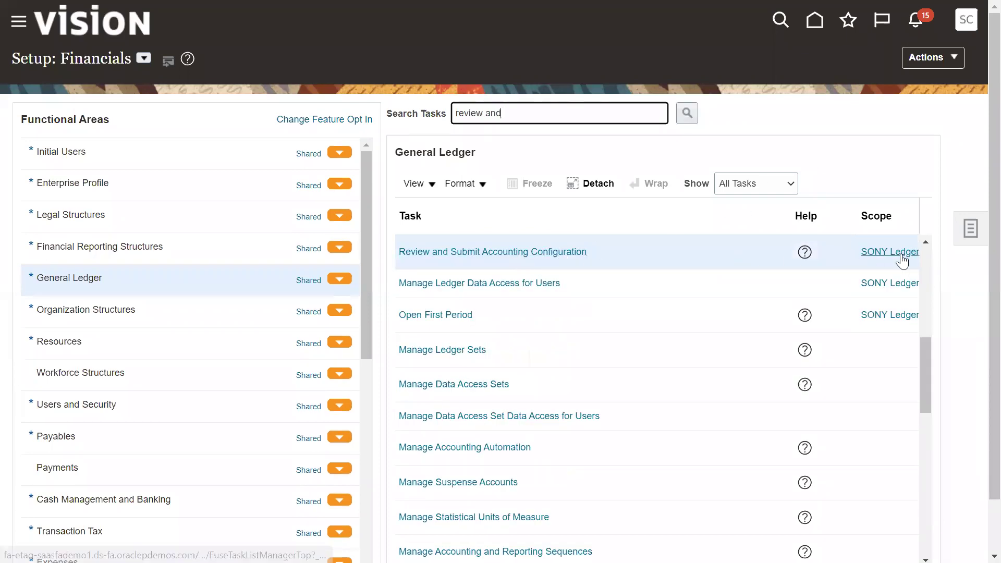
{"action": "left_click", "coordinate": [574, 254]}
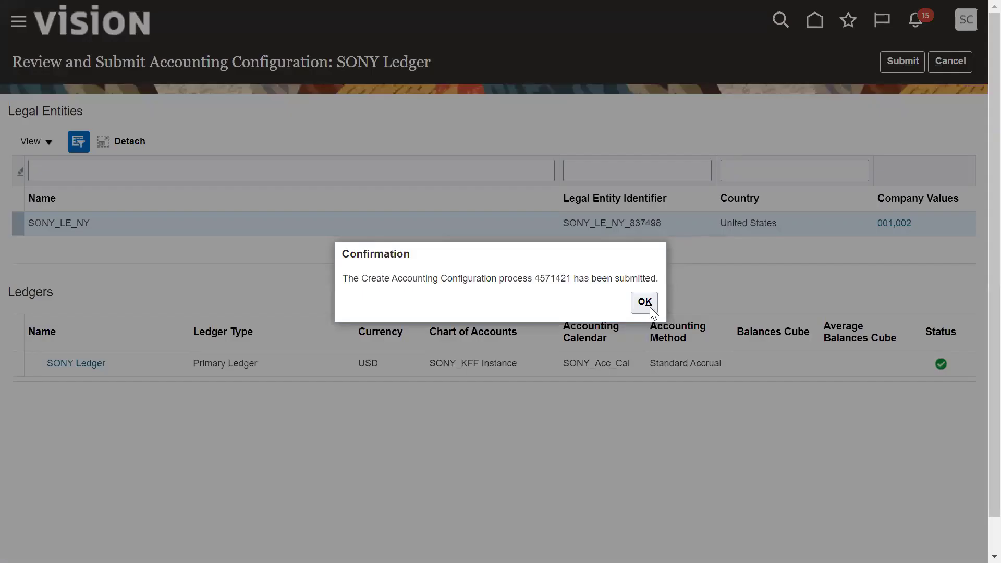
Acknowledge the submission confirmation and browse the Navigator toward Scheduled Processes.
{"action": "key", "text": "Return"}
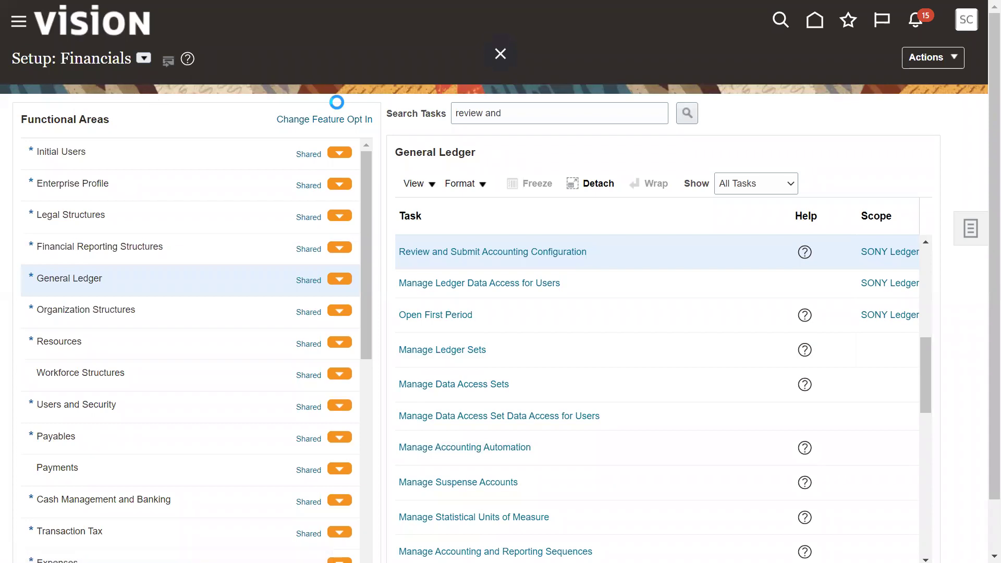
{"action": "left_click", "coordinate": [19, 21]}
{"action": "scroll", "coordinate": [73, 484], "scroll_direction": "down", "scroll_amount": 5}
{"action": "scroll", "coordinate": [77, 474], "scroll_direction": "down", "scroll_amount": 2}
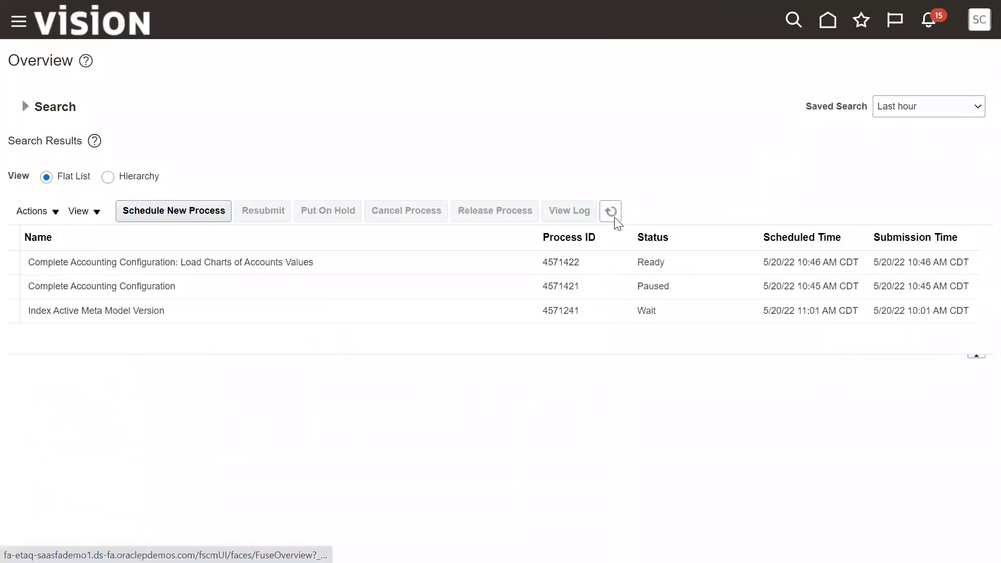
Refresh the accounting configuration process statuses and open the user menu to head back to setup.
{"action": "left_click", "coordinate": [611, 212]}
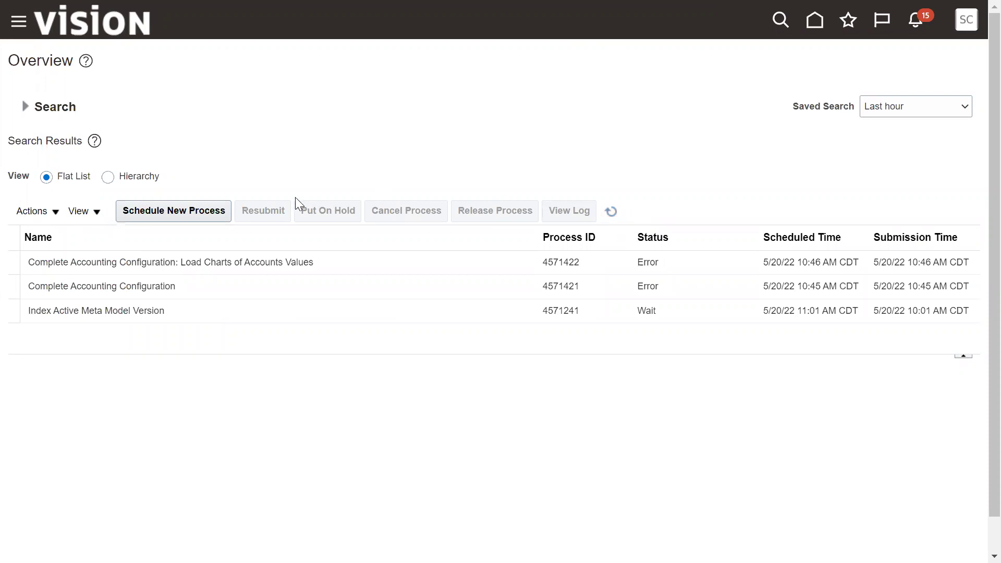
{"action": "left_click", "coordinate": [960, 22]}
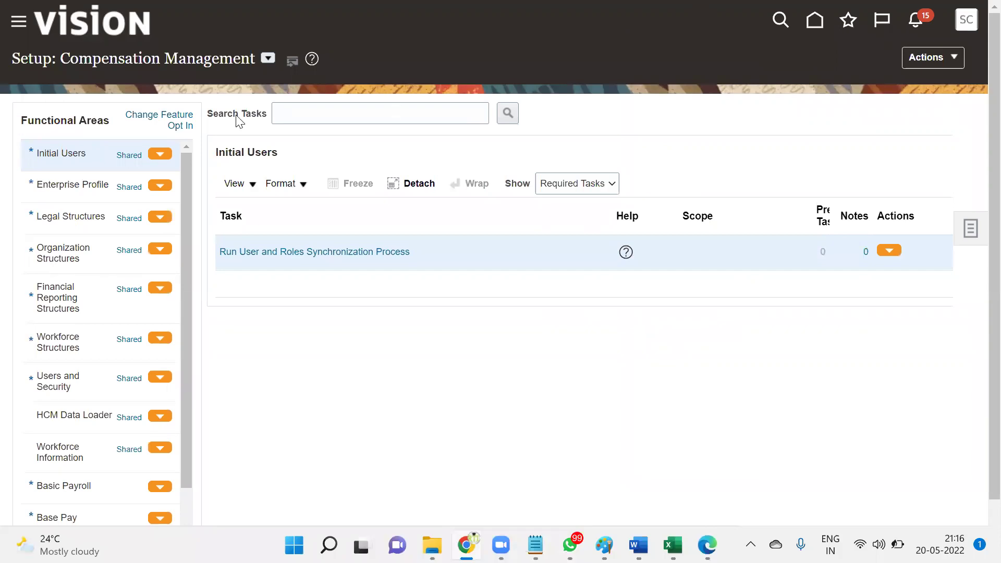
Switch the setup offering to Financials and open Manage Primary Ledgers via a 'PRIMARY ledger' task search.
{"action": "left_click", "coordinate": [268, 58]}
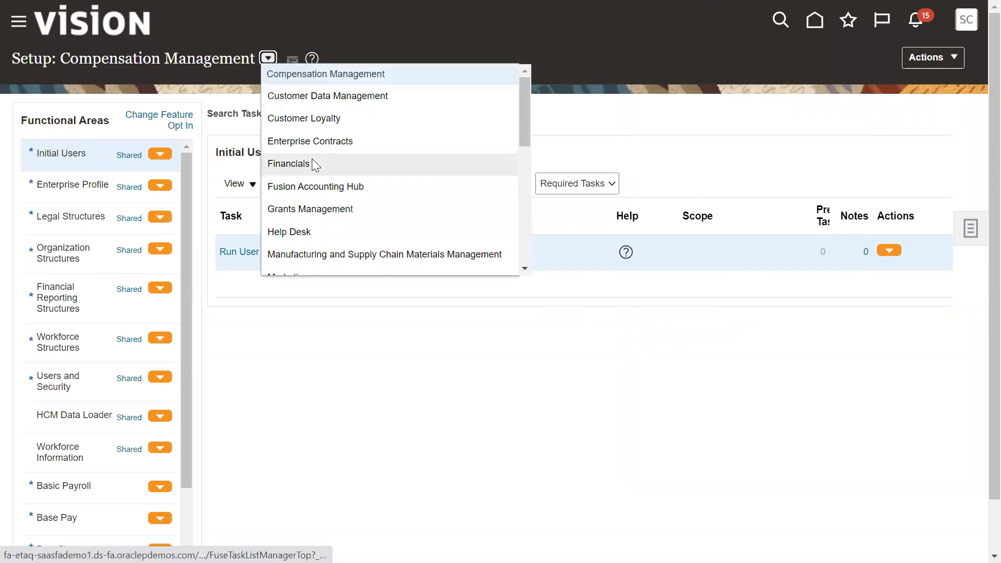
{"action": "left_click", "coordinate": [314, 163]}
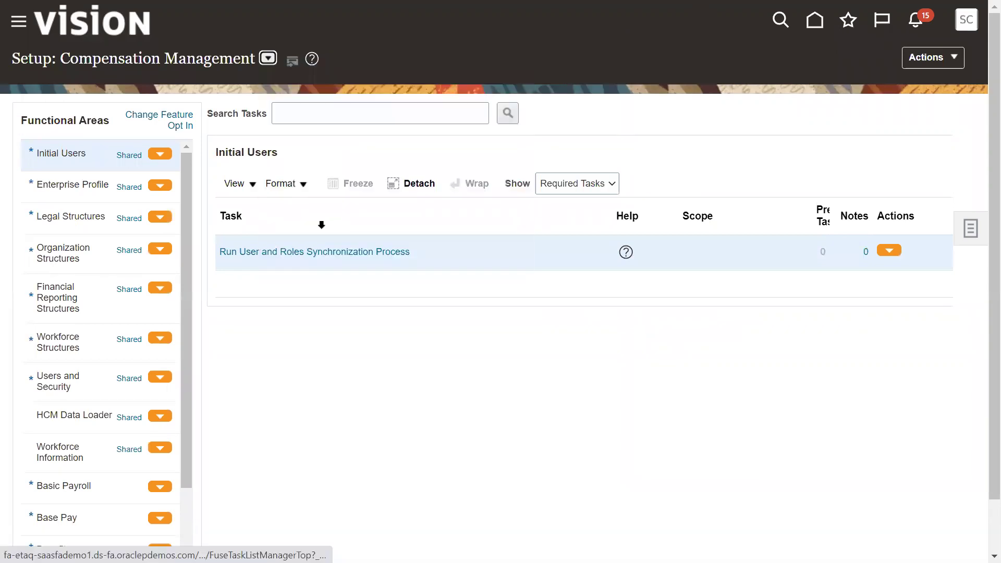
{"action": "left_click", "coordinate": [382, 111]}
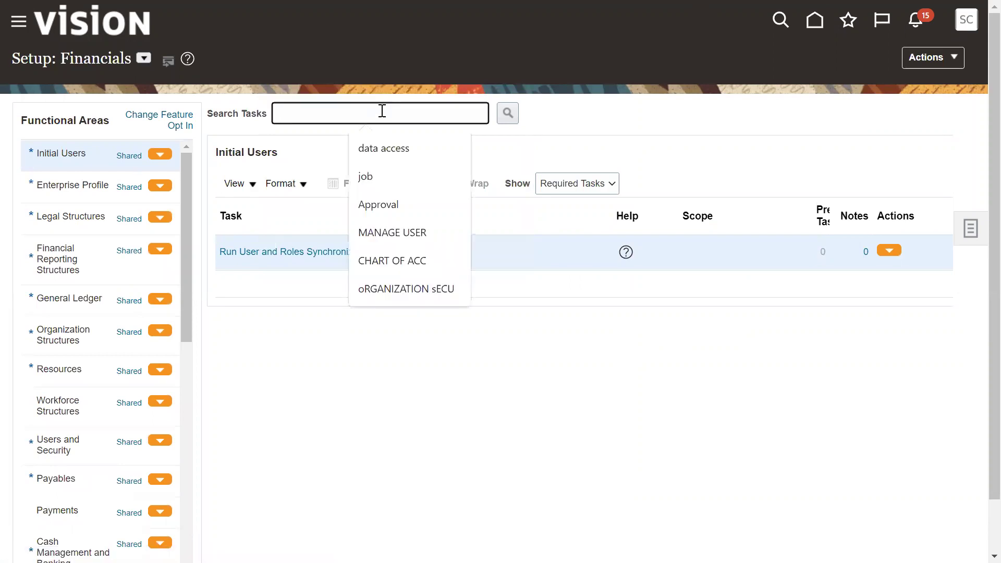
{"action": "type", "text": "p"}
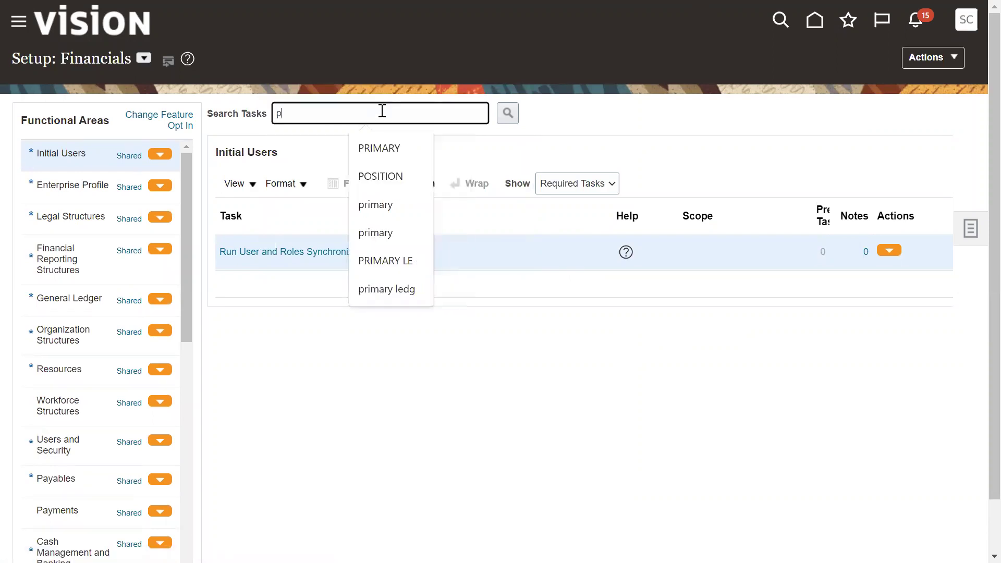
{"action": "type", "text": "rimary"}
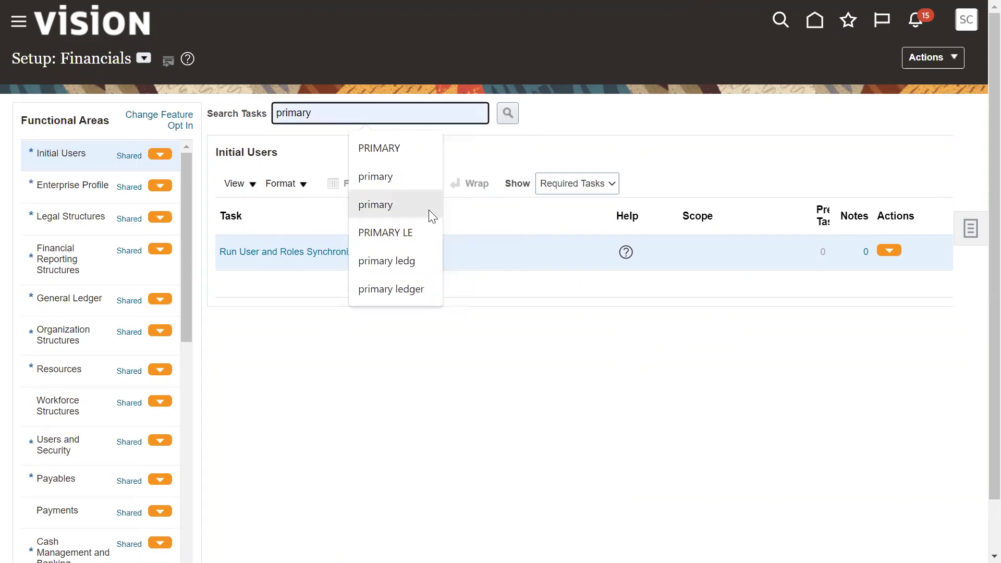
{"action": "left_click", "coordinate": [407, 147]}
{"action": "type", "text": "ledger"}
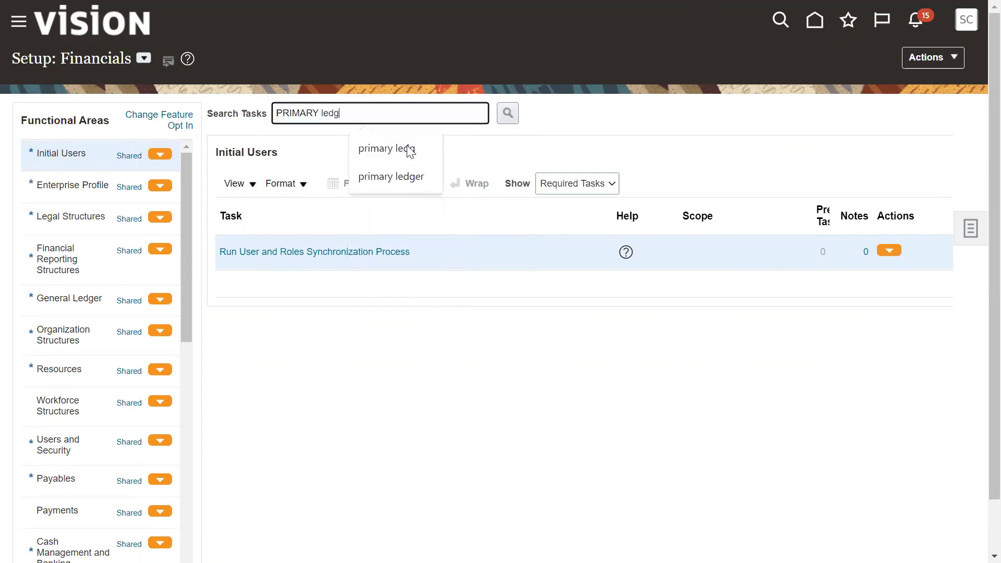
{"action": "left_click", "coordinate": [409, 152]}
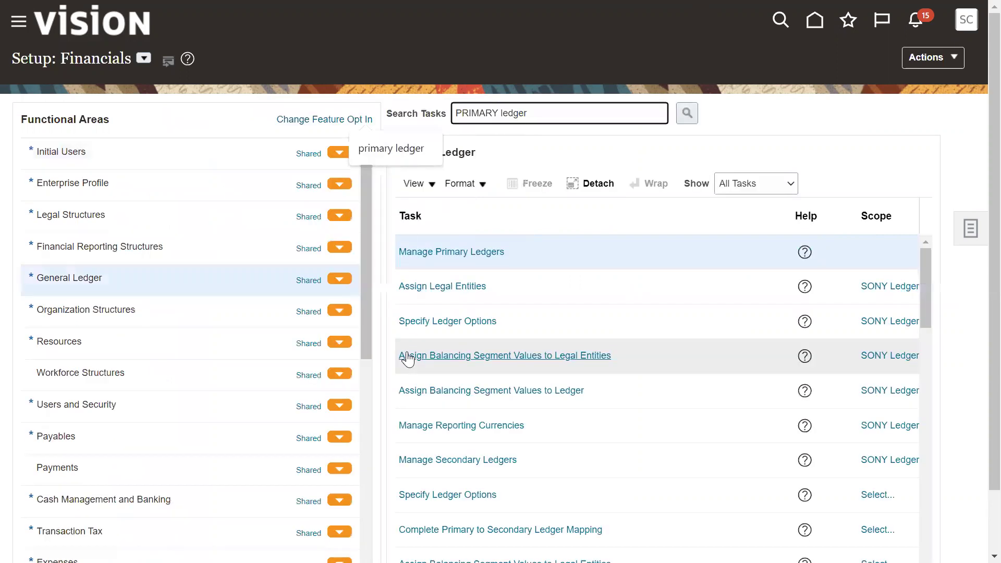
{"action": "left_click", "coordinate": [451, 254]}
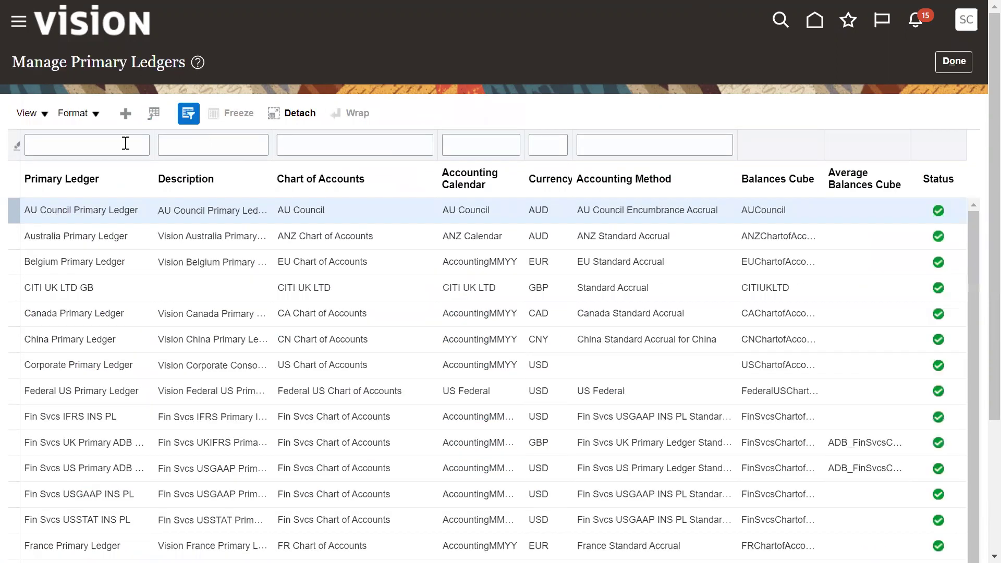
Filter the primary ledgers to SONY and check that its status is In Process.
{"action": "left_click", "coordinate": [125, 143]}
{"action": "type", "text": "SONY"}
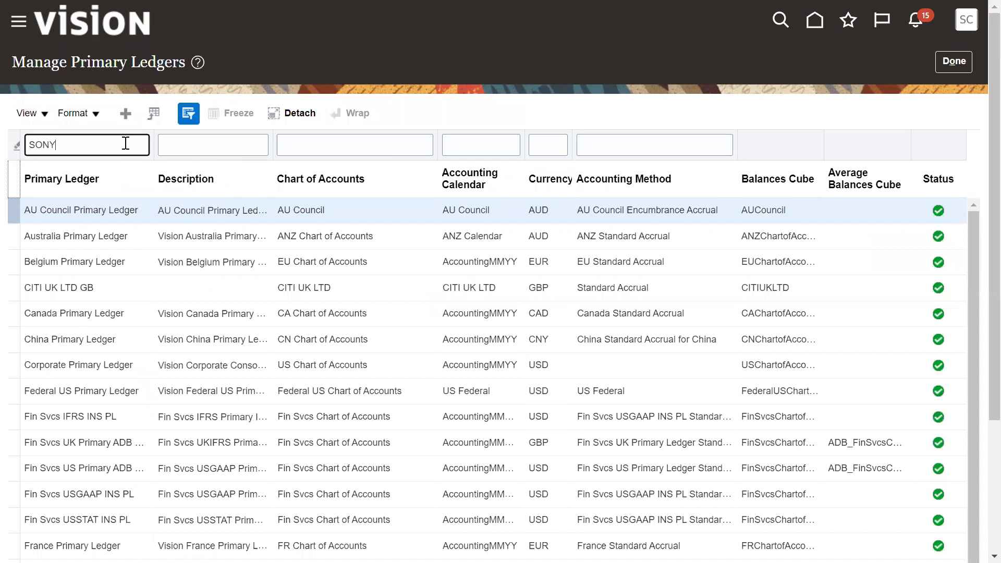
{"action": "key", "text": "Return"}
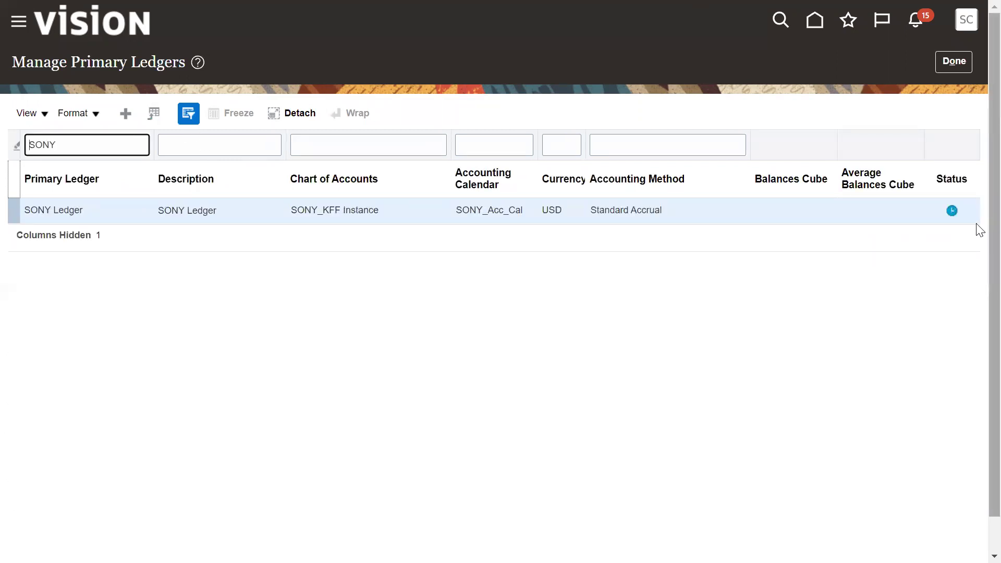
{"action": "mouse_move", "coordinate": [952, 215]}
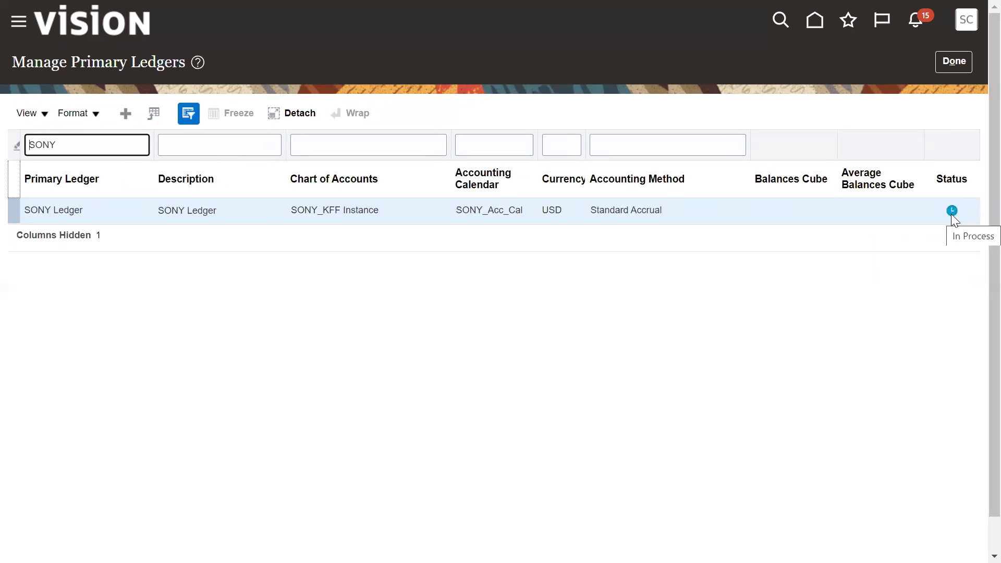